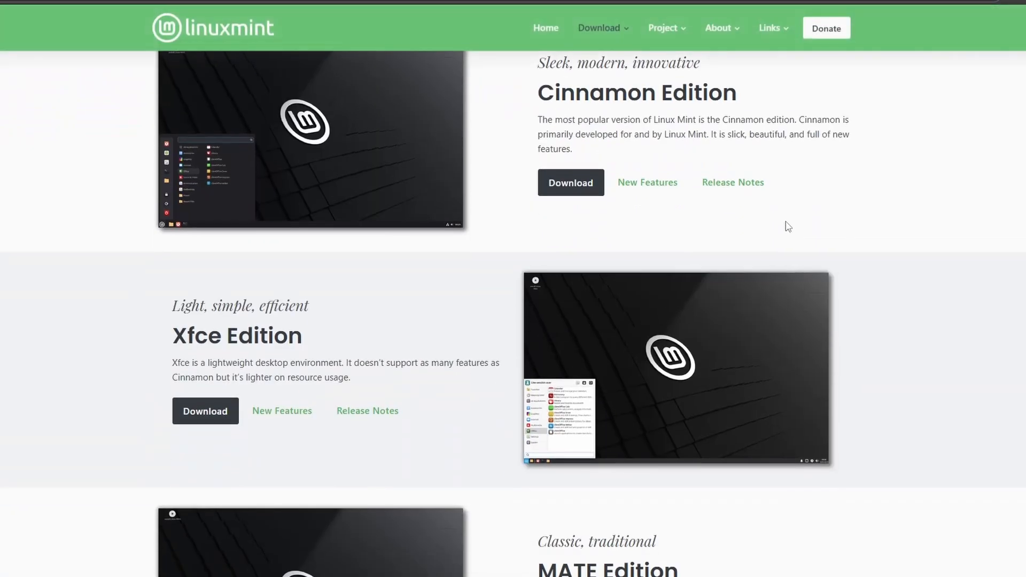
Open the download page of the Linux Mint Cinnamon Edition and go to its list of download mirrors
scroll(447, 290, up, 3)
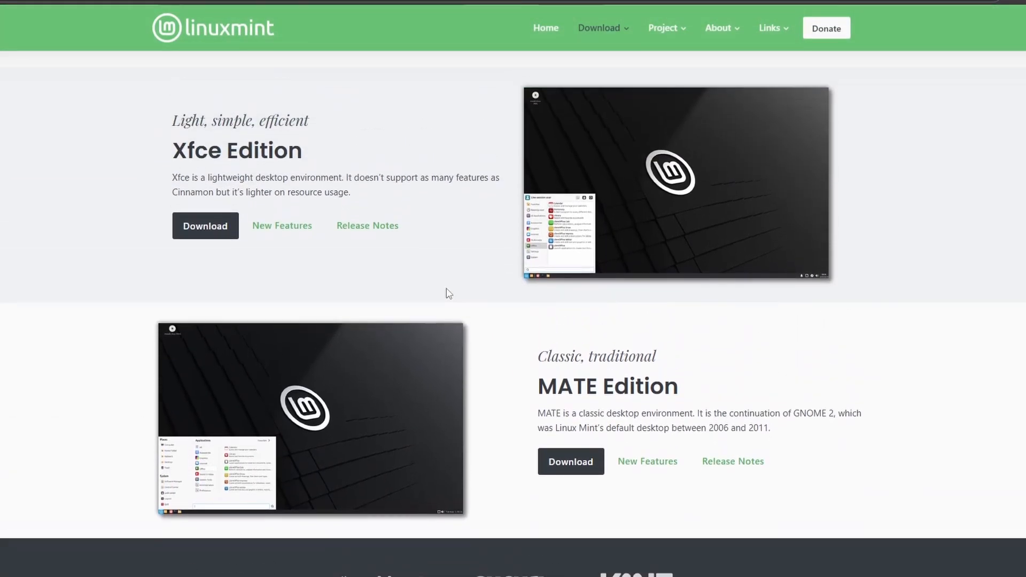
scroll(394, 252, down, 1)
scroll(512, 207, up, 2)
scroll(470, 241, up, 1)
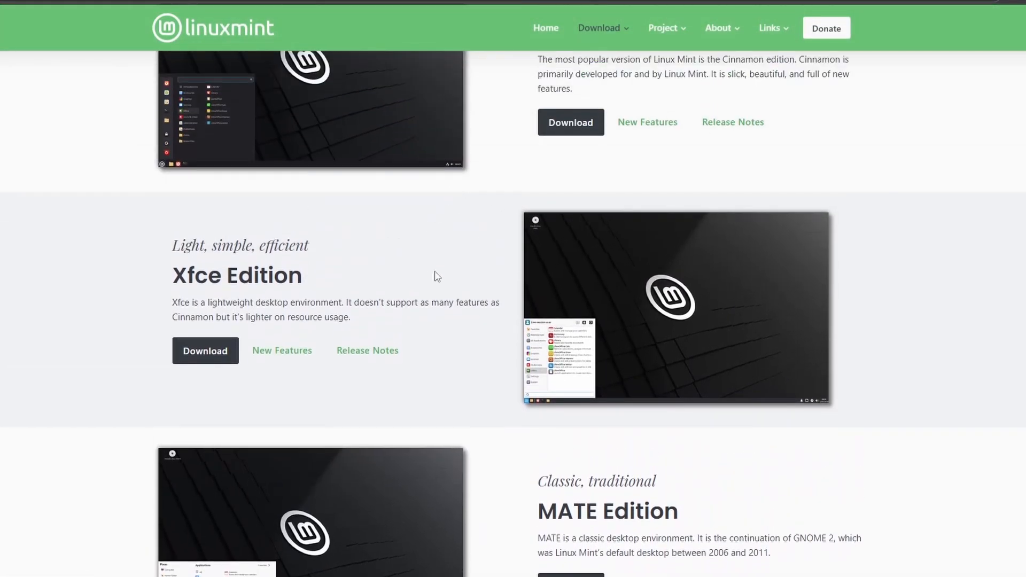
scroll(694, 307, up, 3)
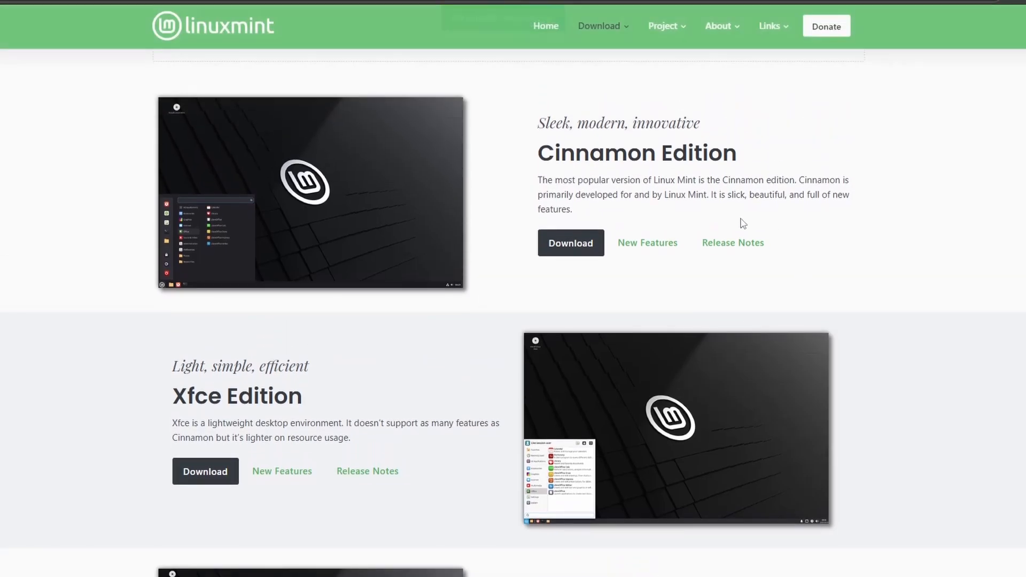
click(570, 247)
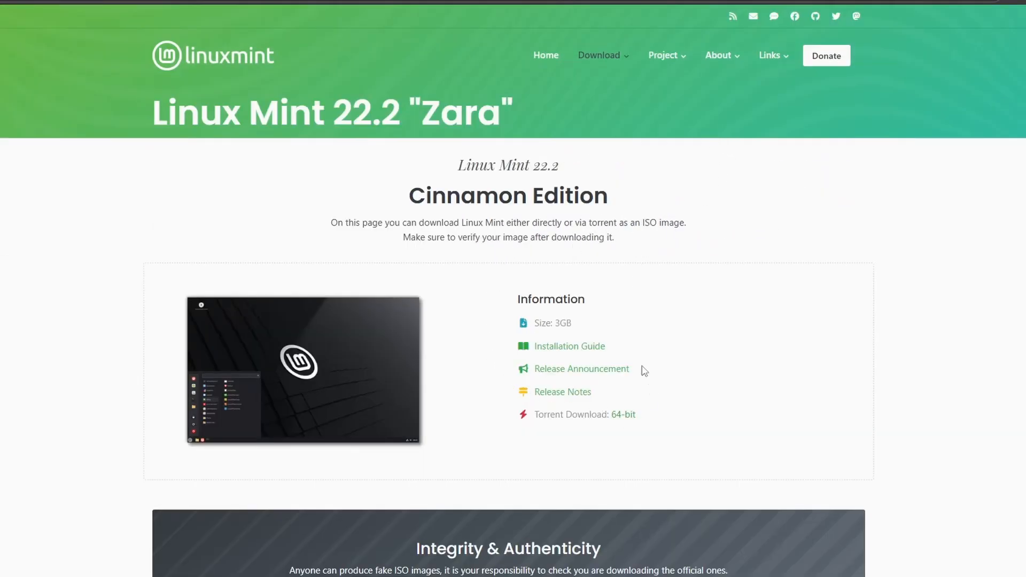
scroll(526, 324, down, 7)
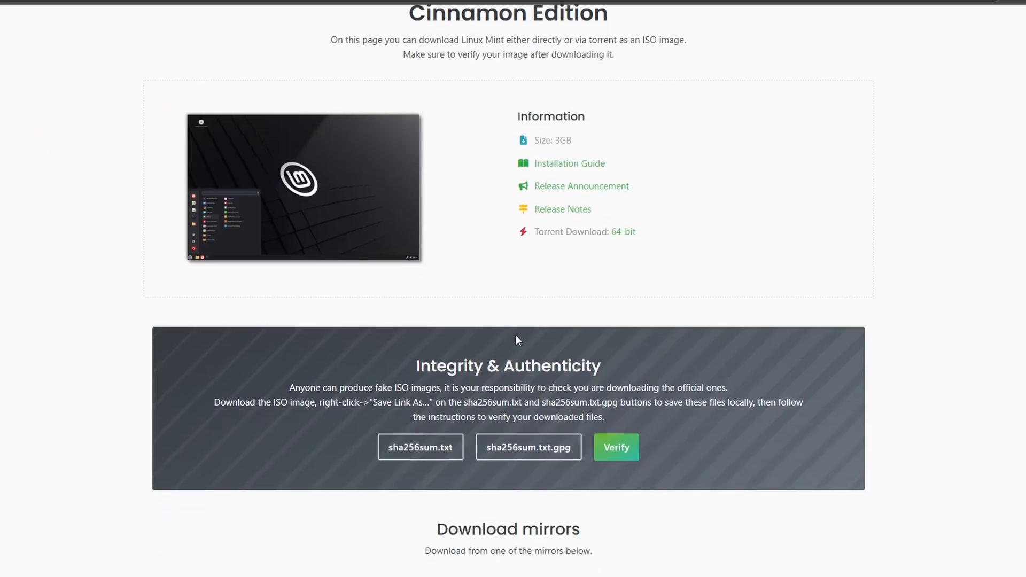
scroll(415, 305, down, 3)
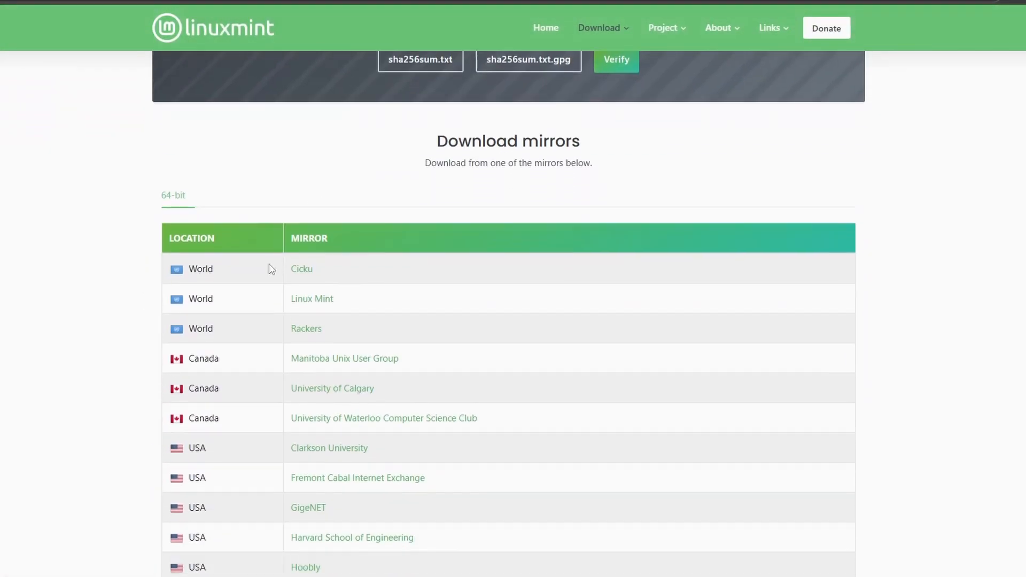
scroll(312, 206, down, 1)
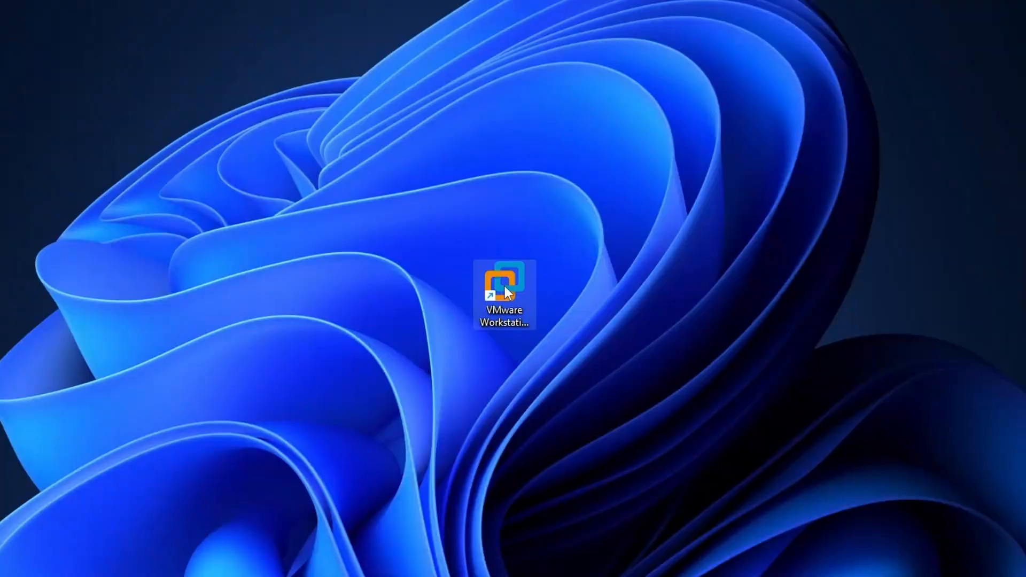
Switch to VMware Workstation Pro and start creating a new virtual machine
click(515, 293)
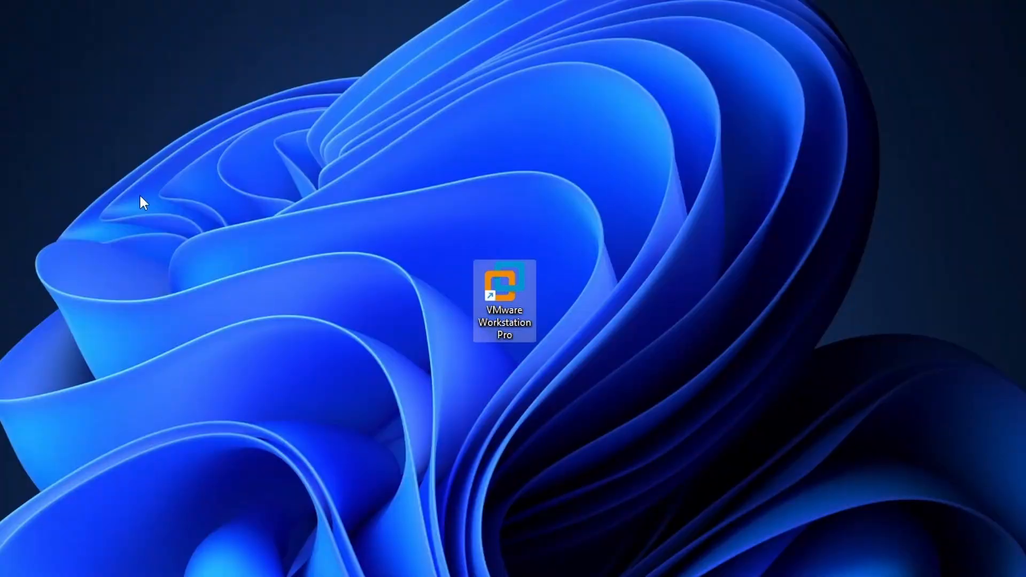
double_click(508, 291)
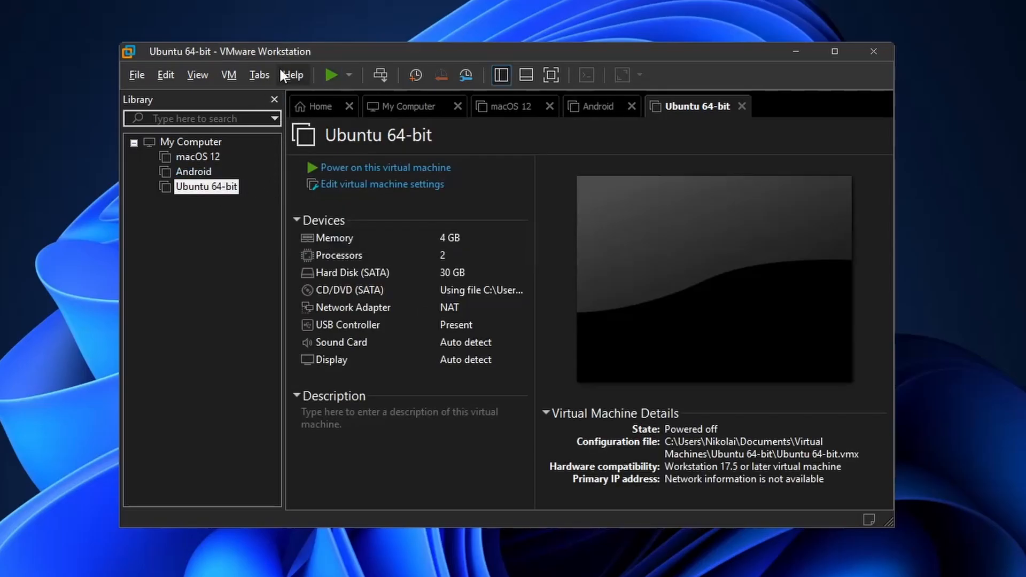
click(138, 76)
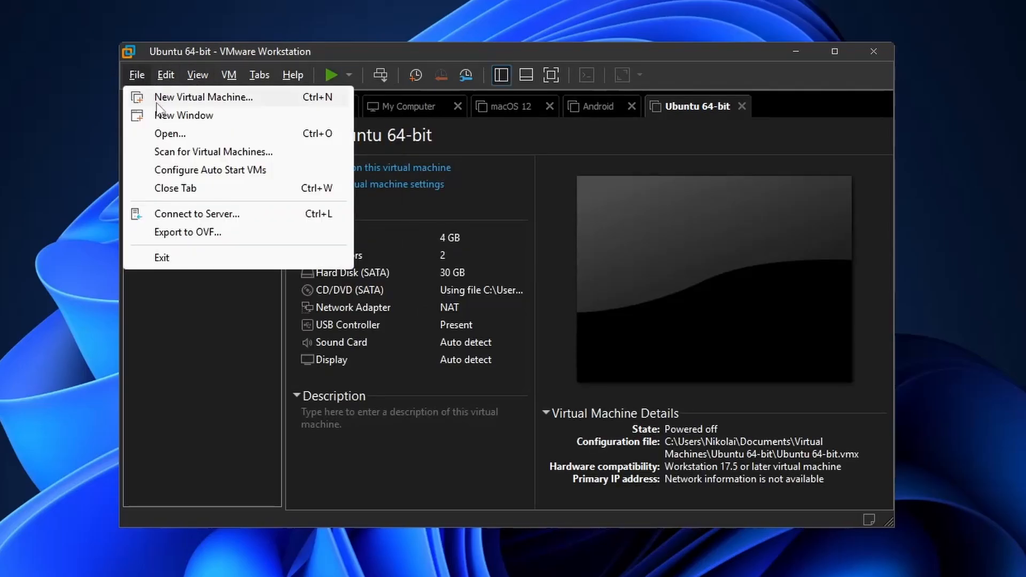
click(171, 100)
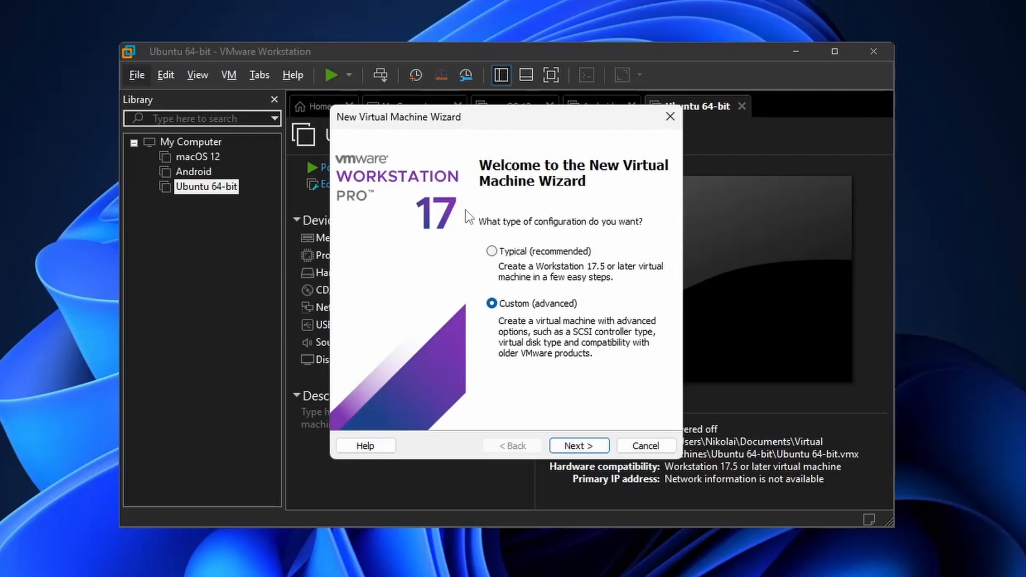
Choose the Custom (advanced) configuration with Workstation 17.5 or later as the hardware compatibility
click(578, 445)
click(593, 204)
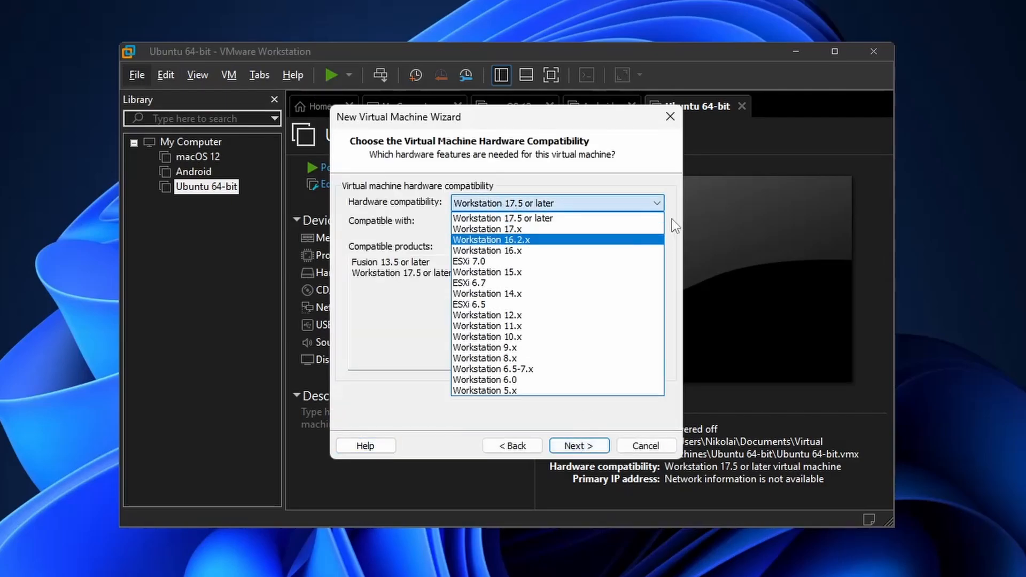
click(593, 206)
click(578, 443)
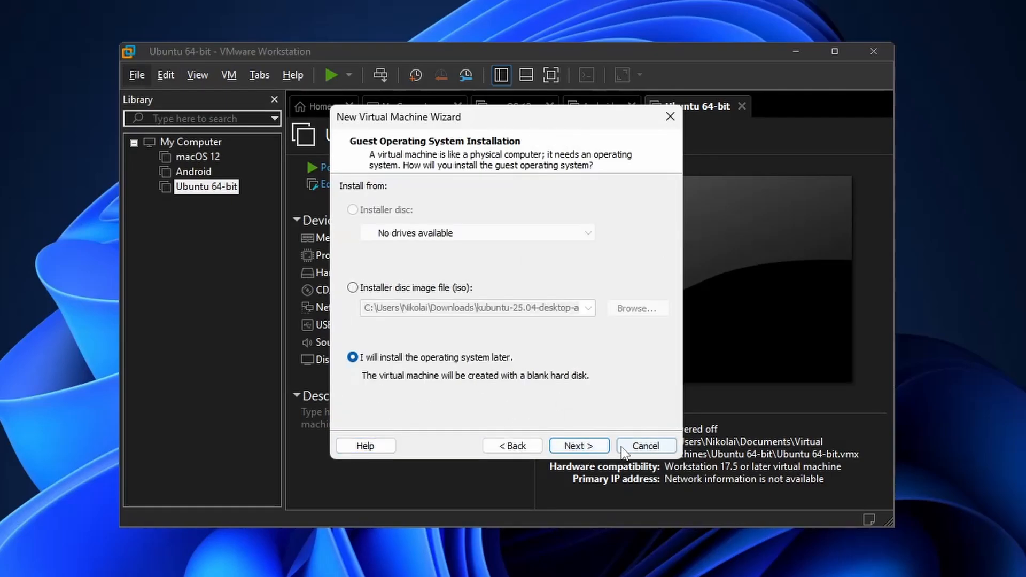
Choose to install the operating system later, with Linux as the guest system and Ubuntu 64-bit as its version
click(581, 445)
click(510, 446)
click(579, 445)
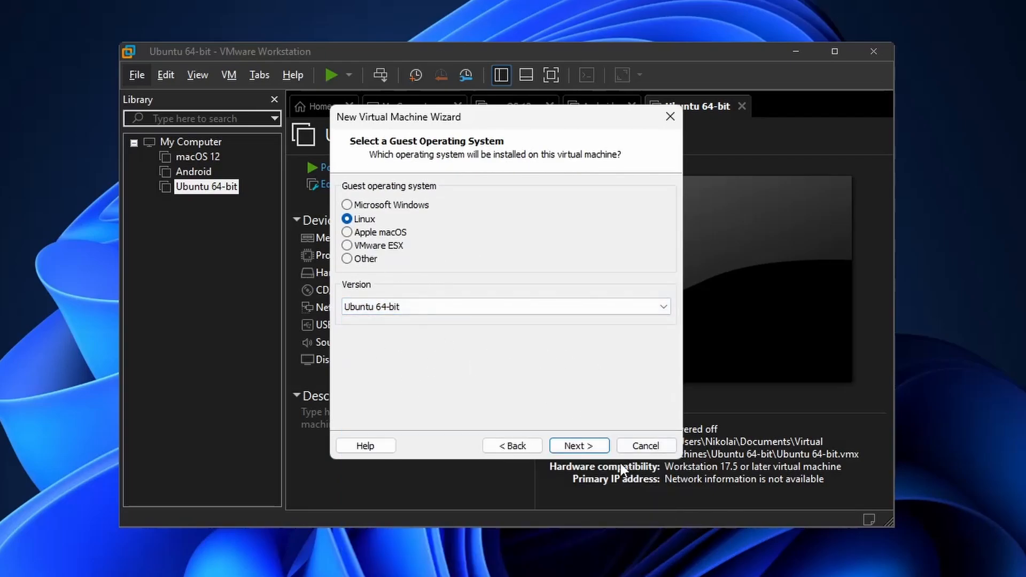
click(579, 446)
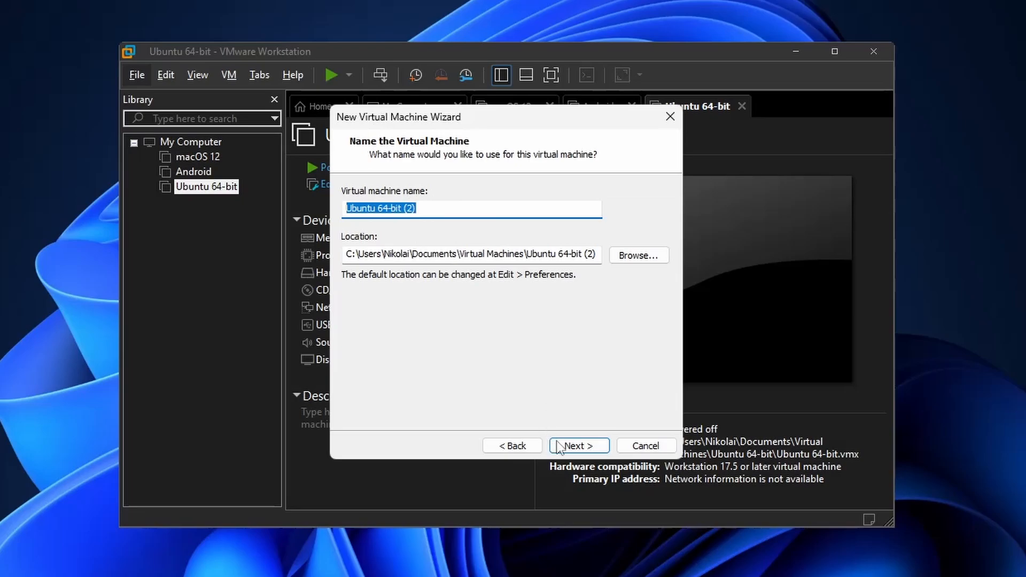
Name the virtual machine Linux Mint and allocate 2 processors and 8192 MB of memory to it
text(Linux Mint)
click(584, 444)
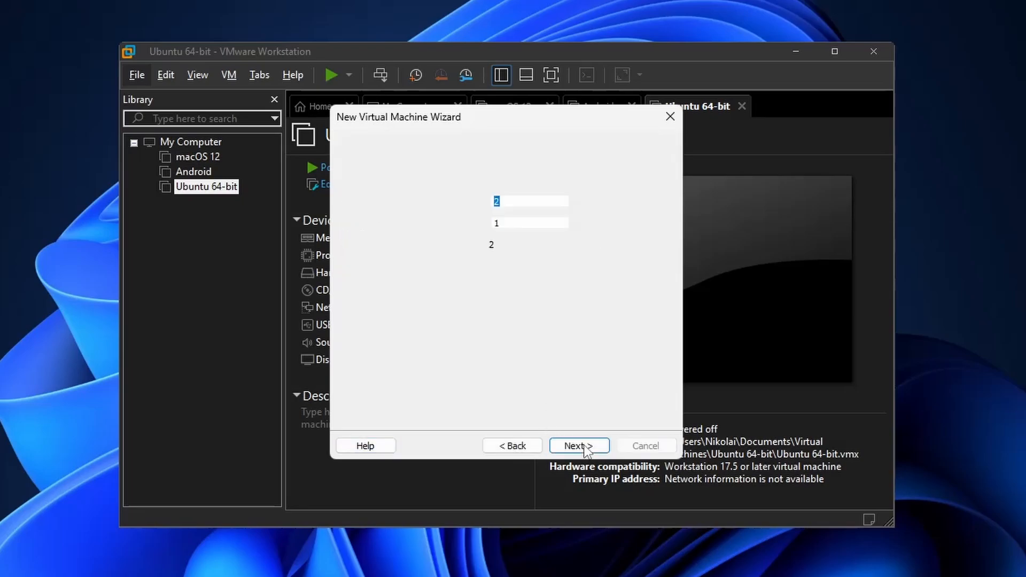
click(596, 448)
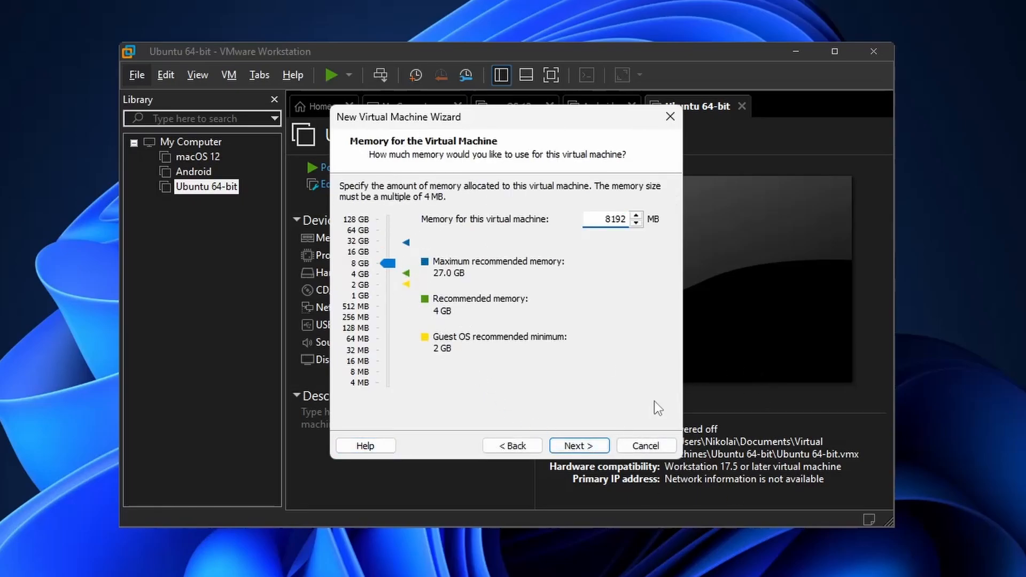
click(594, 446)
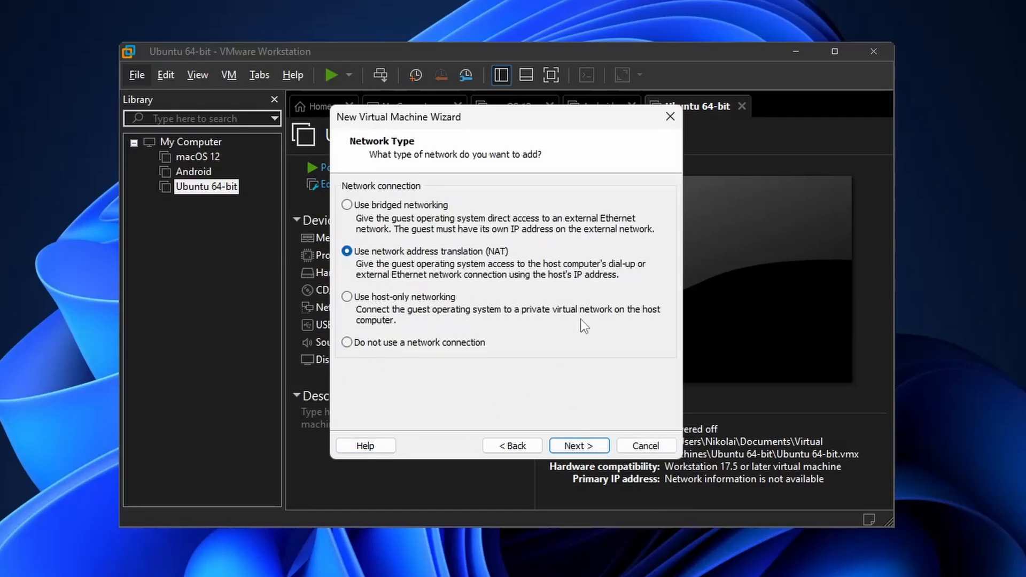
Configure the virtual machine with NAT networking, the LSI Logic controller and the SATA disk type
click(578, 445)
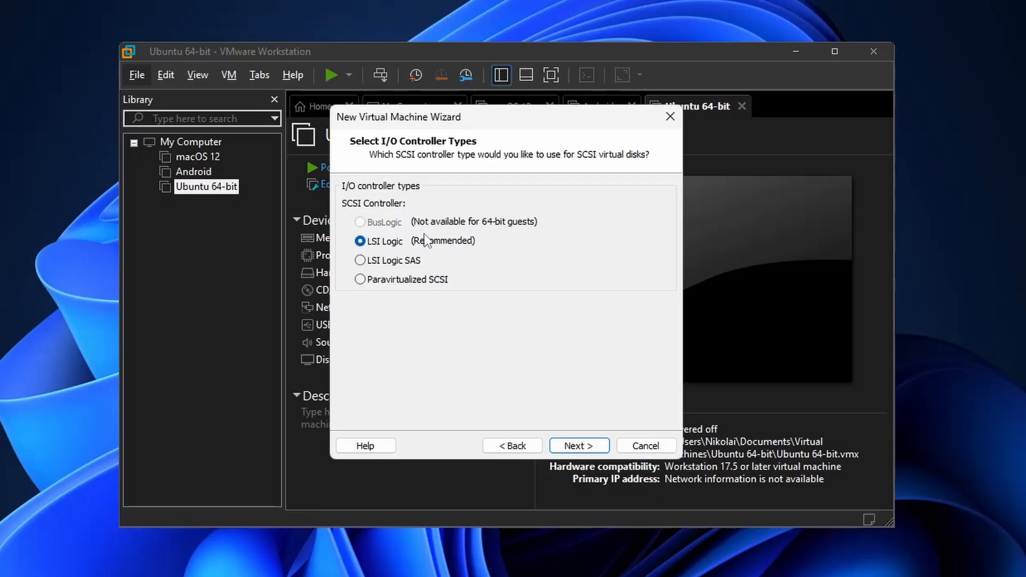
click(588, 446)
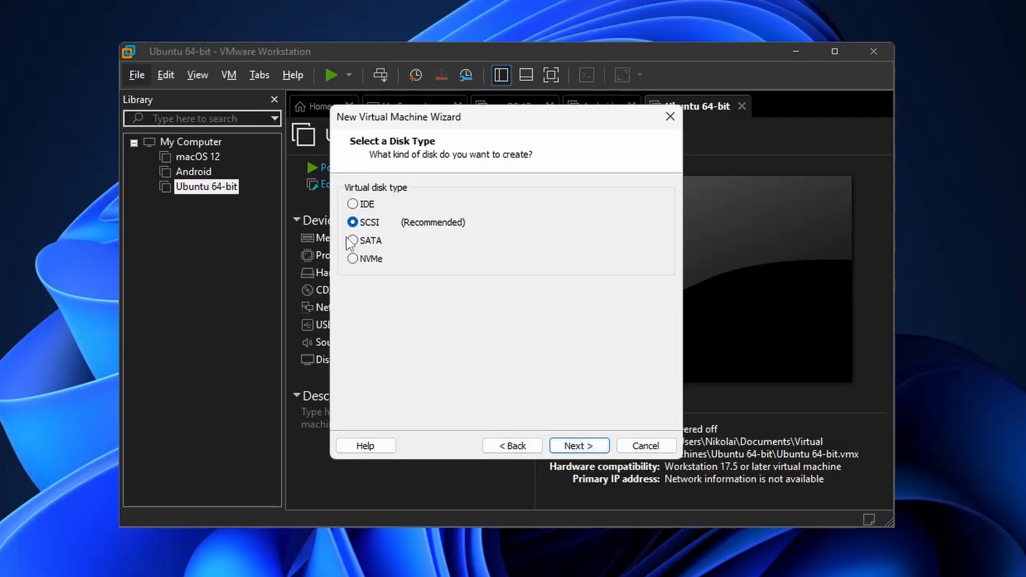
click(571, 447)
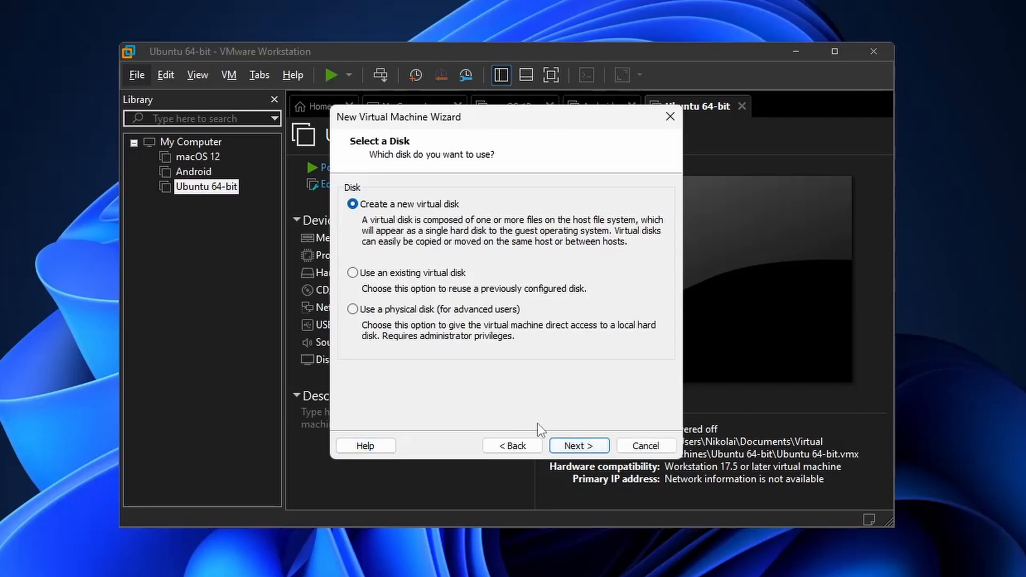
Create a new 50 GB virtual disk stored as a single file named Linux Mint.vmdk and complete the virtual machine
click(571, 449)
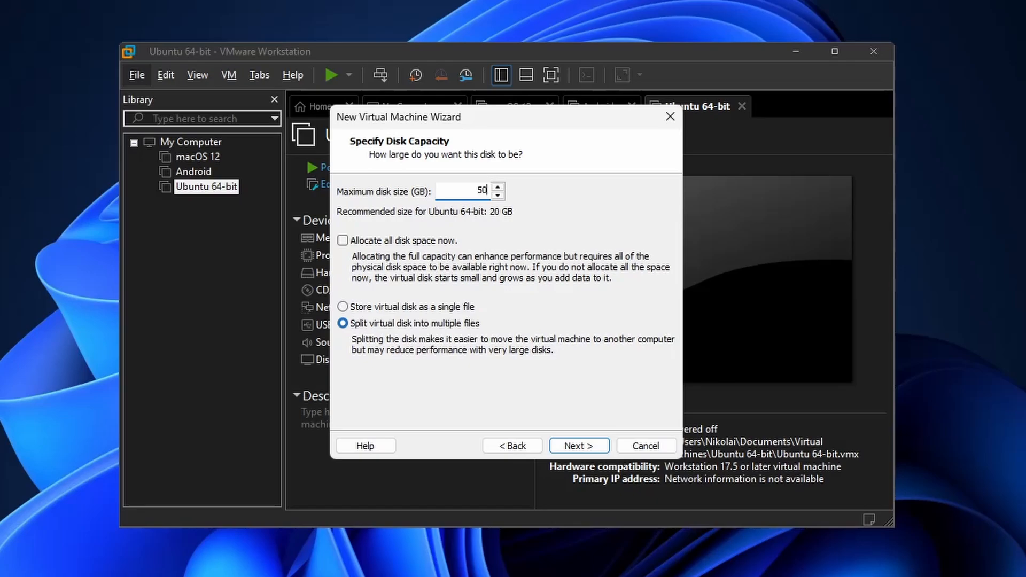
click(571, 448)
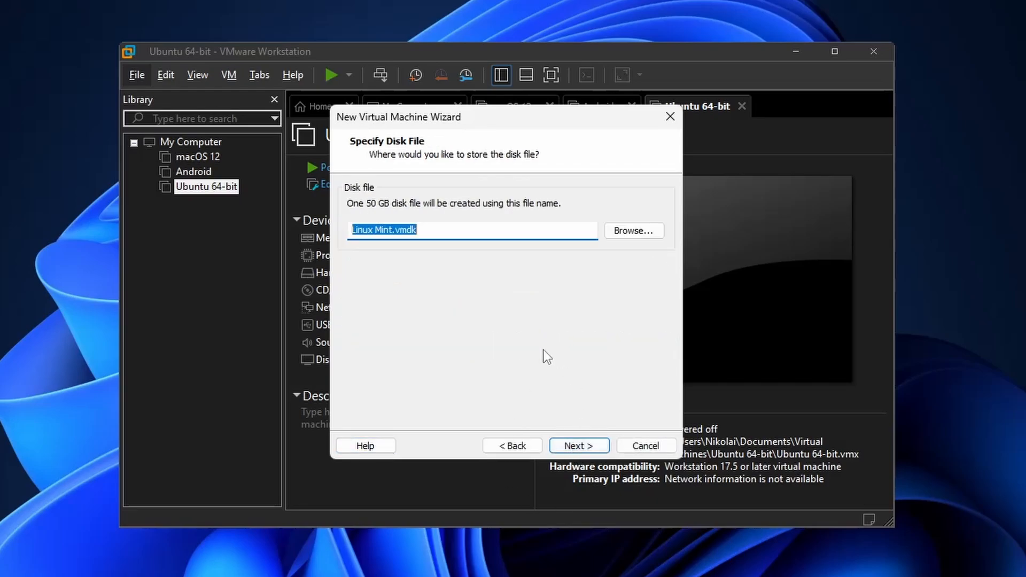
click(569, 452)
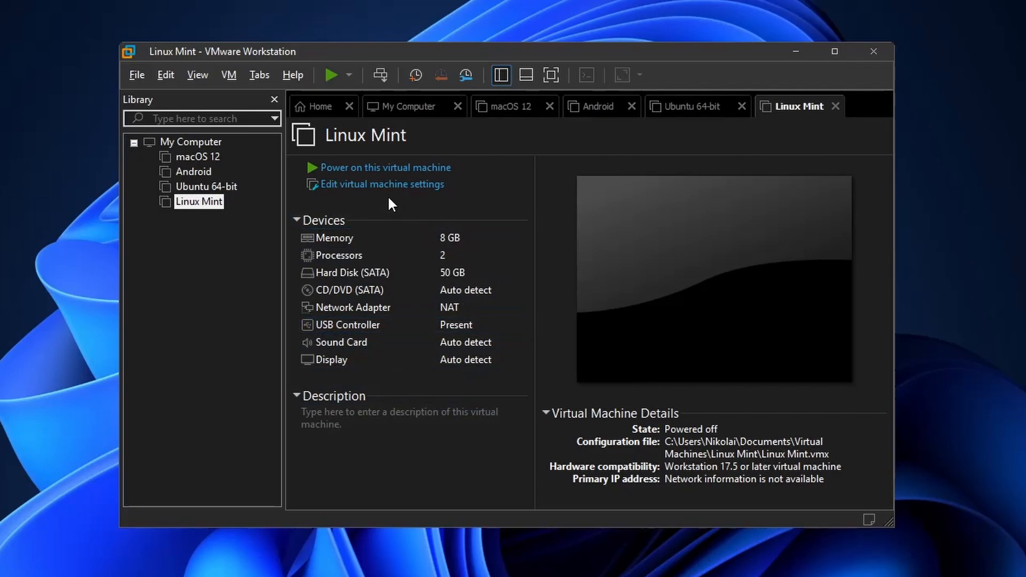
Set the Linux Mint machine's CD/DVD drive to use the ISO image linuxmint-22.2-cinnamon-64bit from the Downloads folder
click(406, 184)
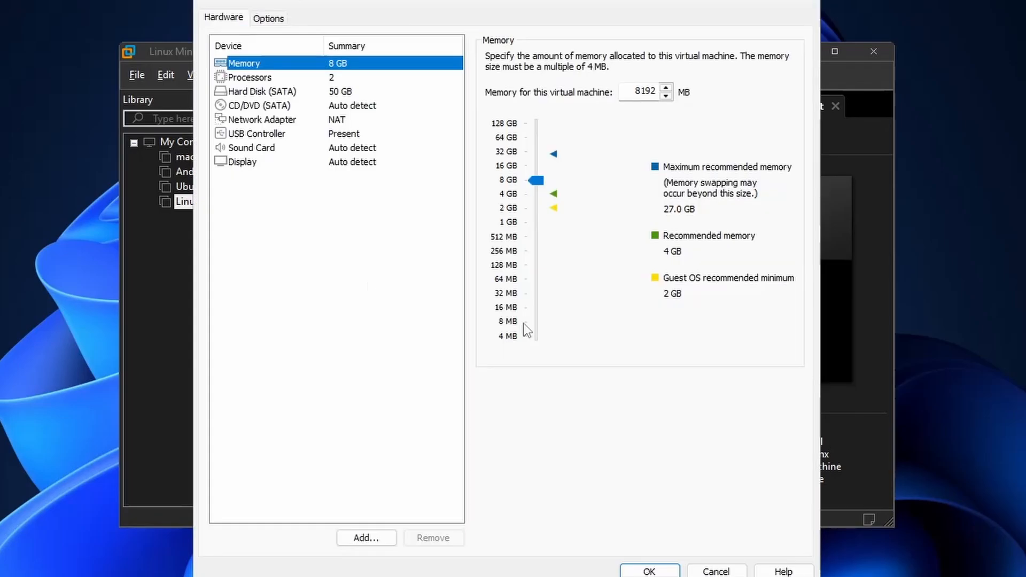
click(358, 95)
click(328, 105)
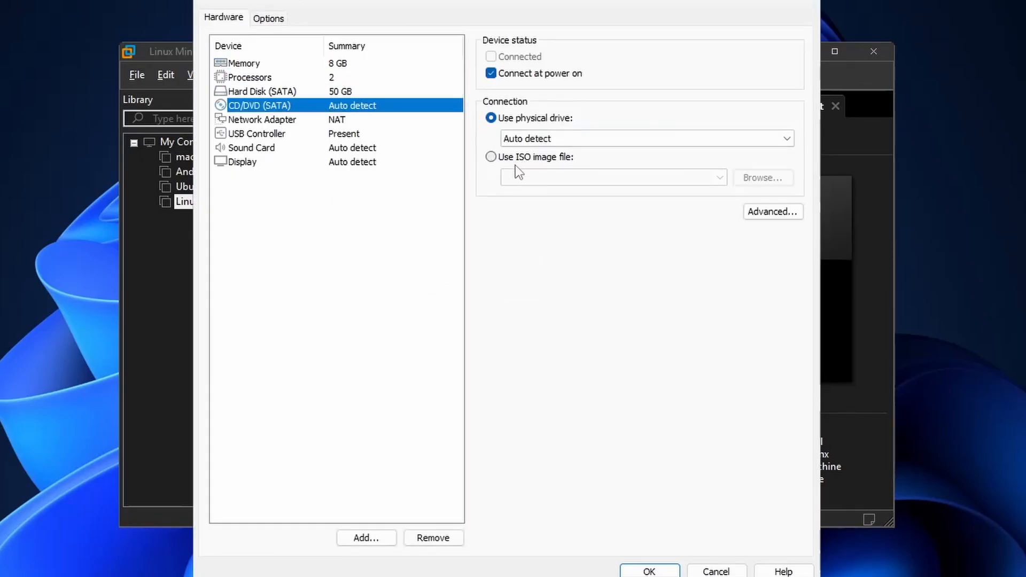
click(514, 159)
click(763, 178)
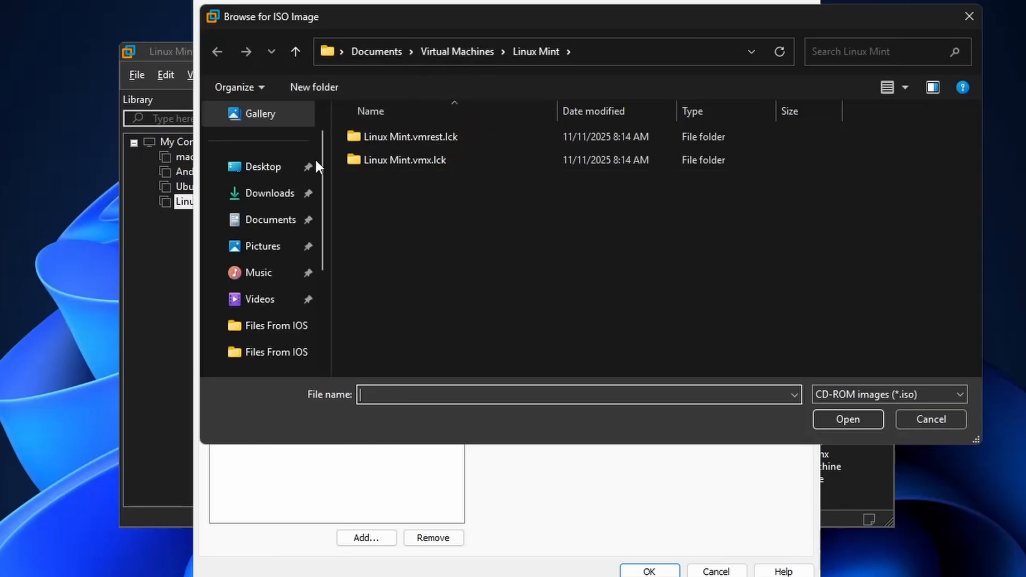
click(277, 195)
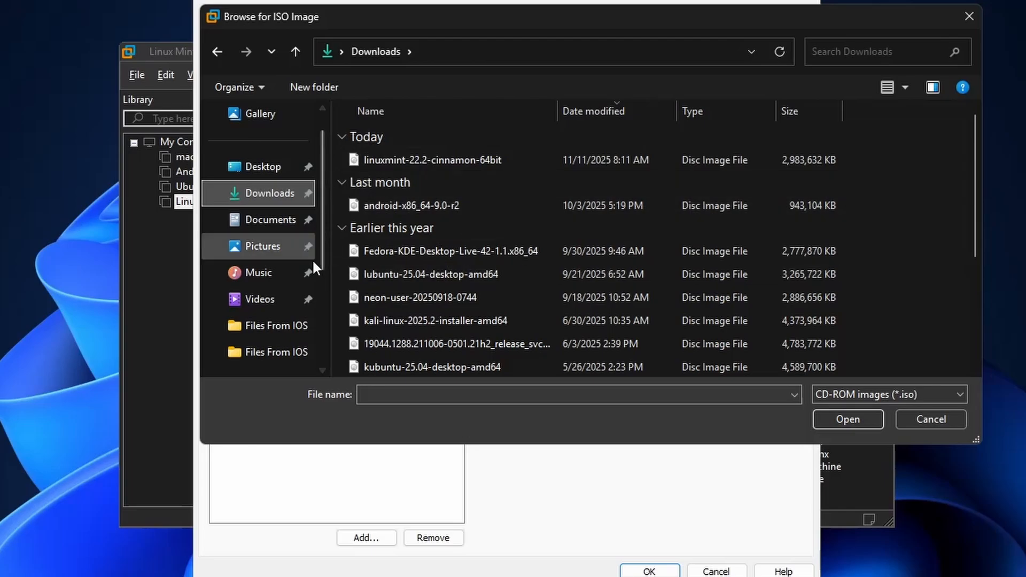
click(452, 167)
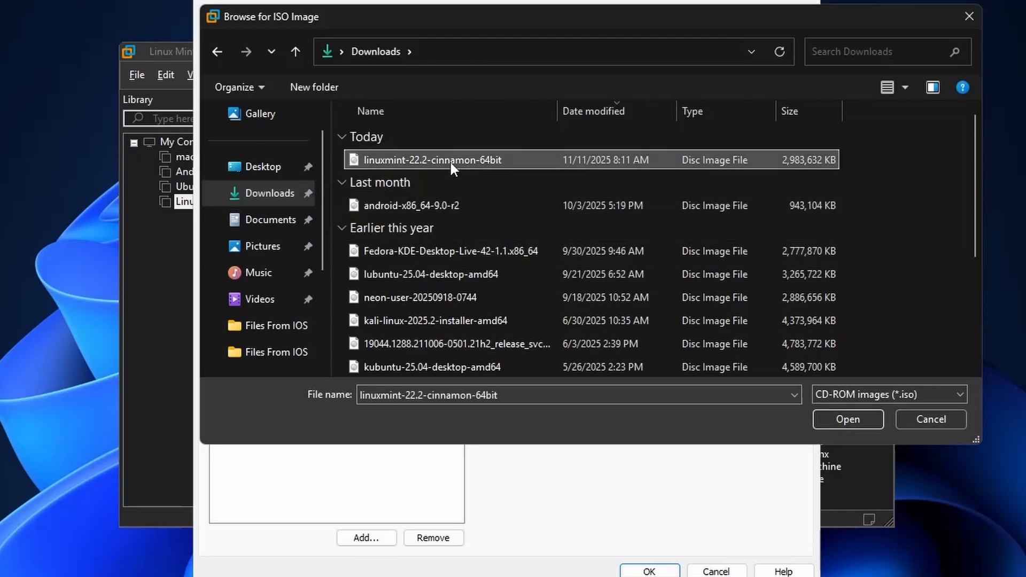
click(452, 167)
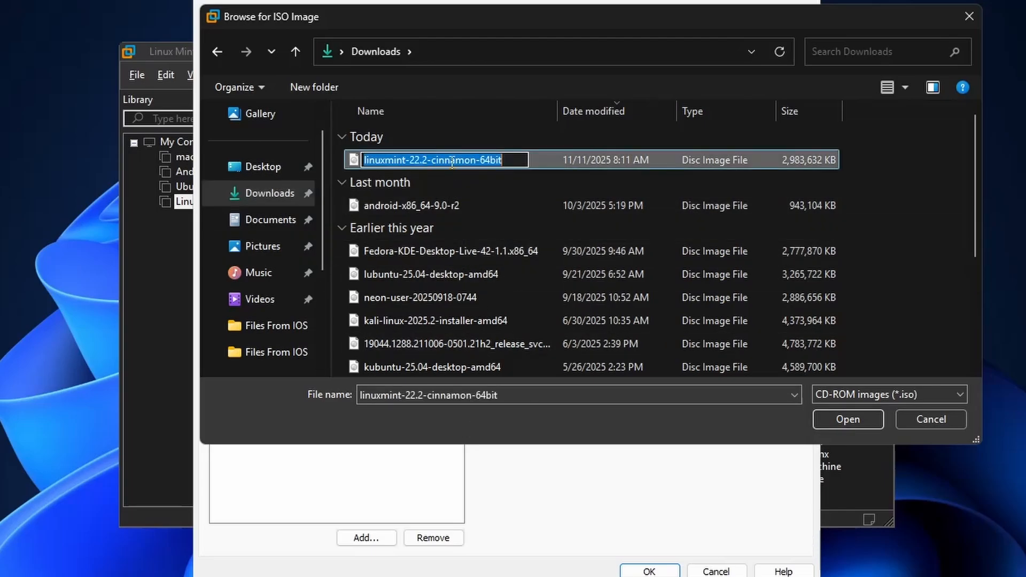
click(857, 177)
double_click(803, 160)
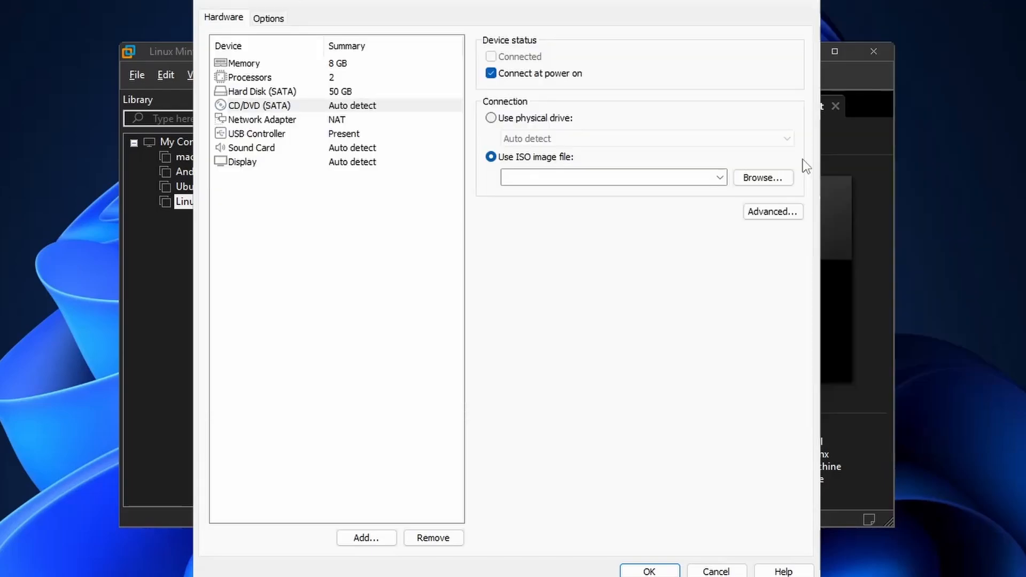
click(678, 571)
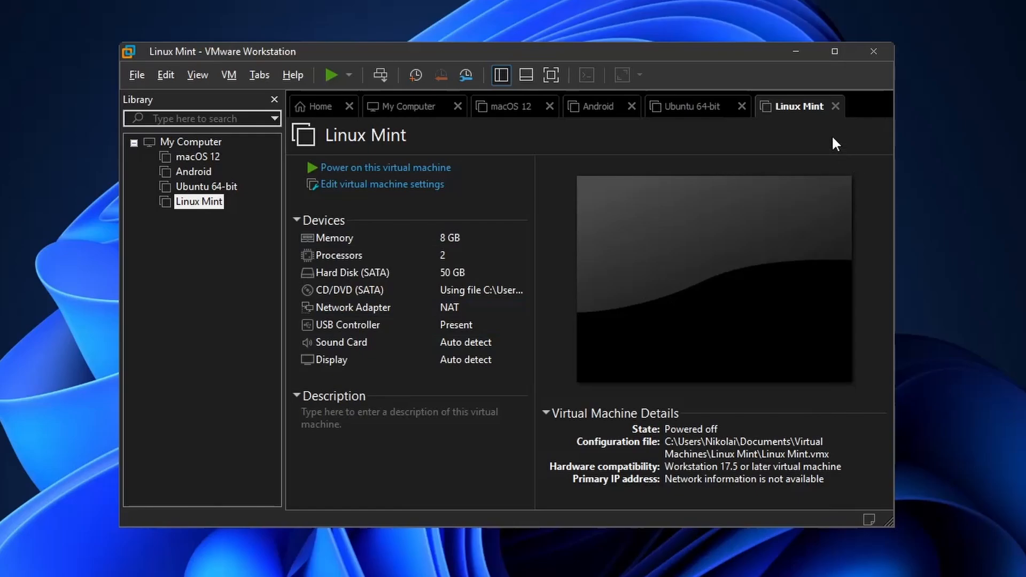
Power on the Linux Mint virtual machine and boot it with the Start Linux Mint option
click(372, 168)
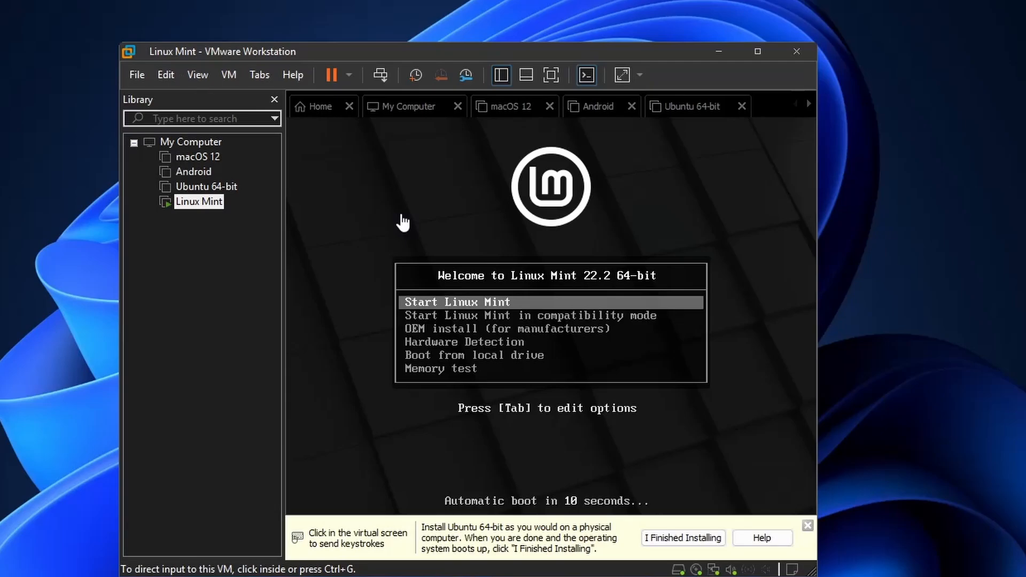
click(405, 221)
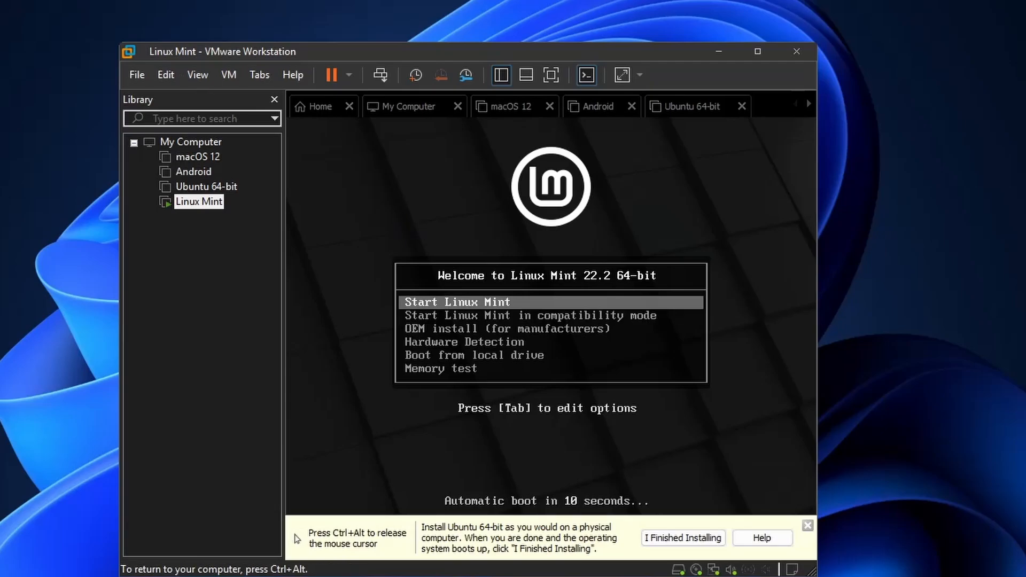
key(Down)
key(Up)
key(Down)
key(Down)
key(Down)
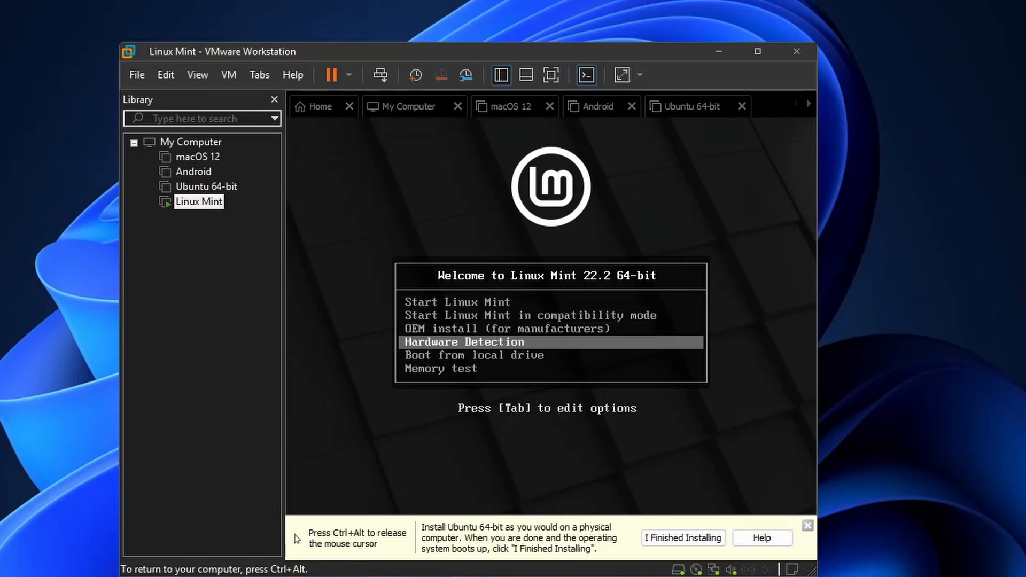
key(Down)
key(Up)
key(Up)
key(Up)
key(Up)
key(Return)
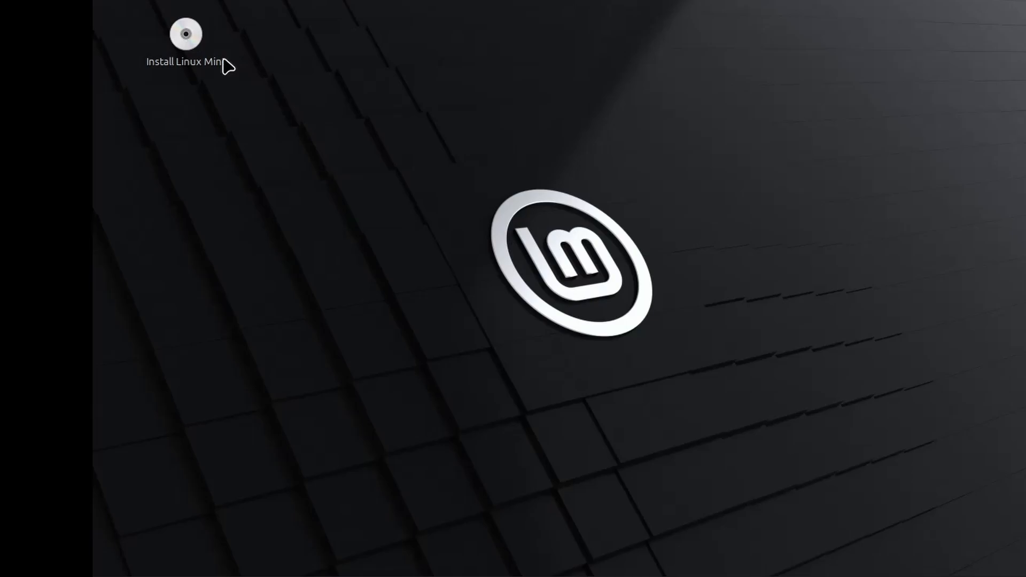
Launch the Linux Mint installer with English as its language and keep the English (US) keyboard layout
double_click(224, 60)
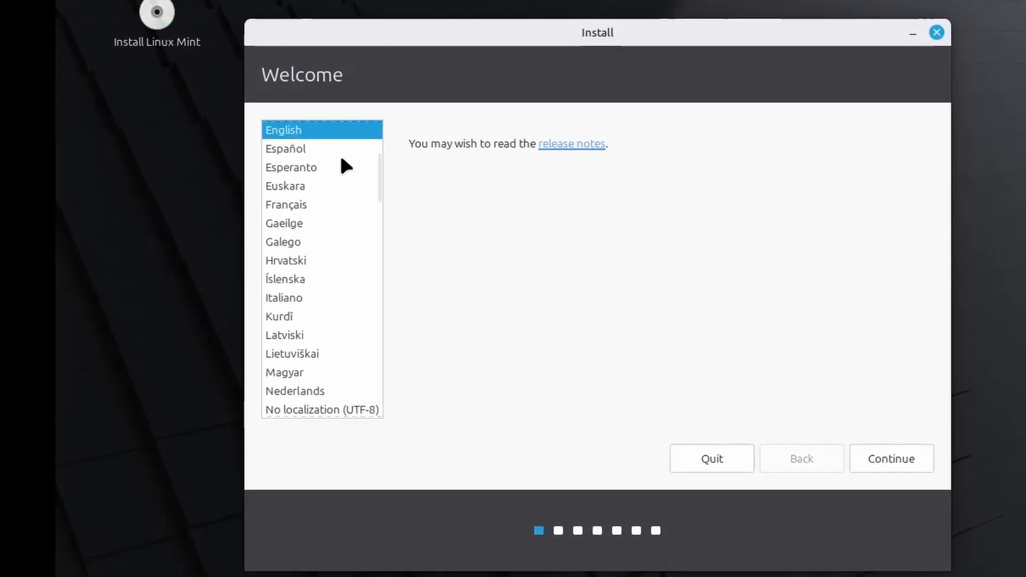
click(339, 149)
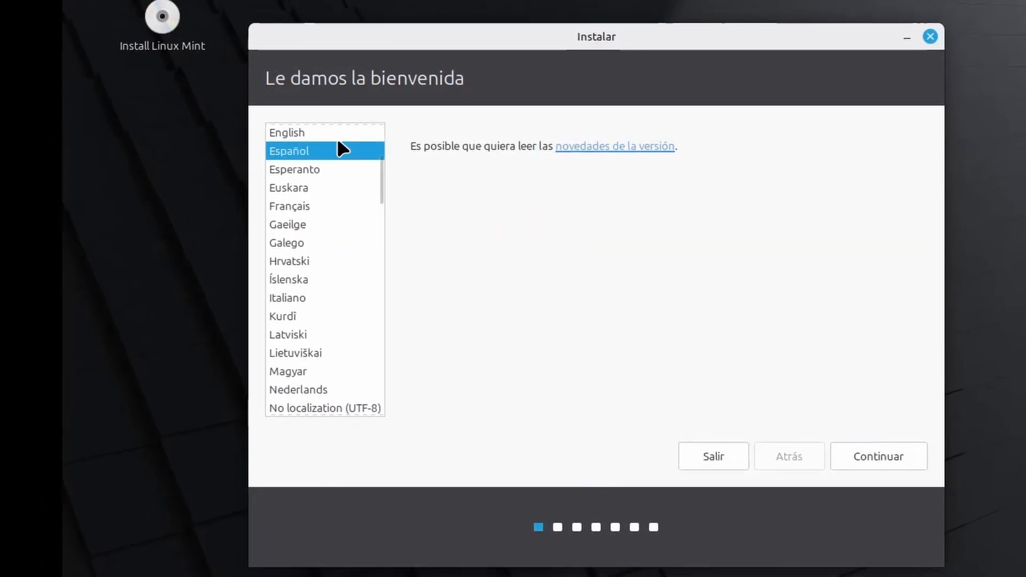
click(337, 130)
click(876, 459)
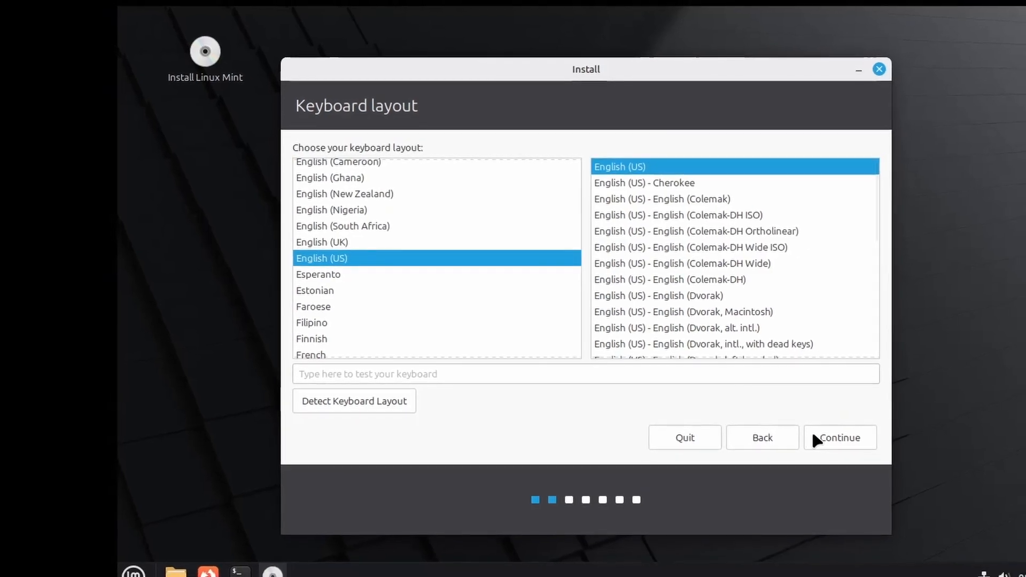
click(817, 438)
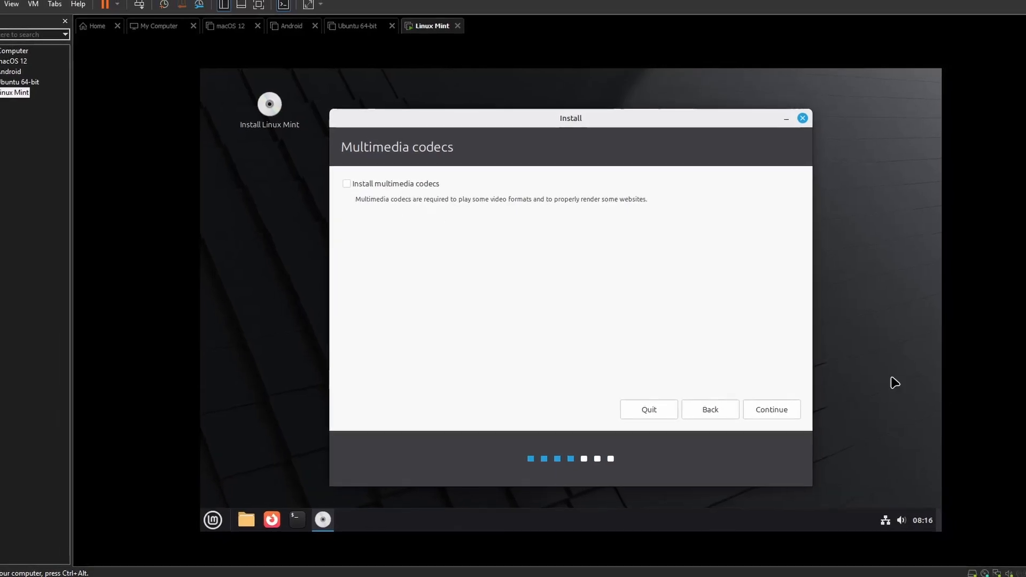
Skip the multimedia codecs and confirm erasing the disk to install Linux Mint
click(777, 411)
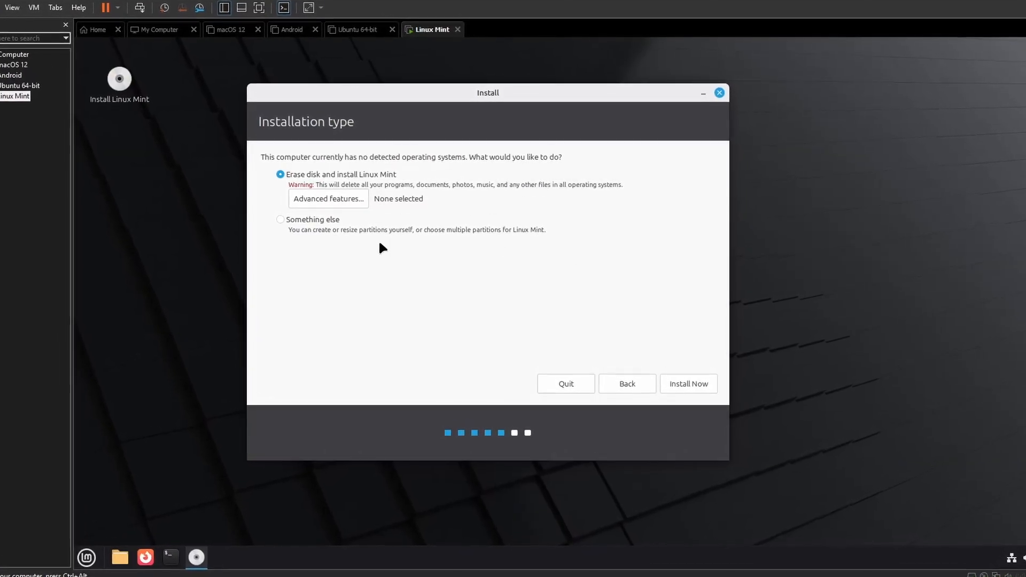
click(677, 389)
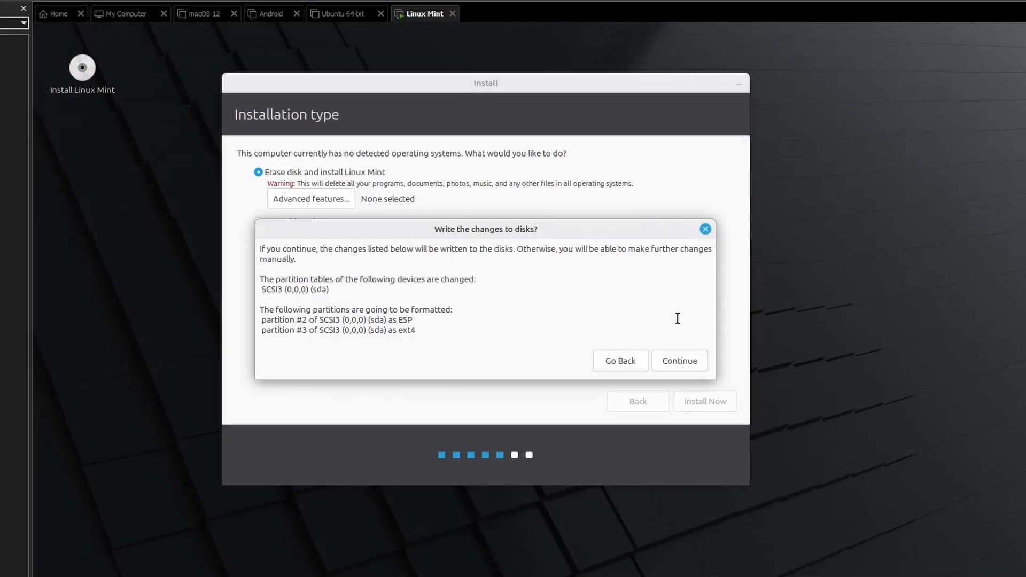
drag(302, 302, 405, 351)
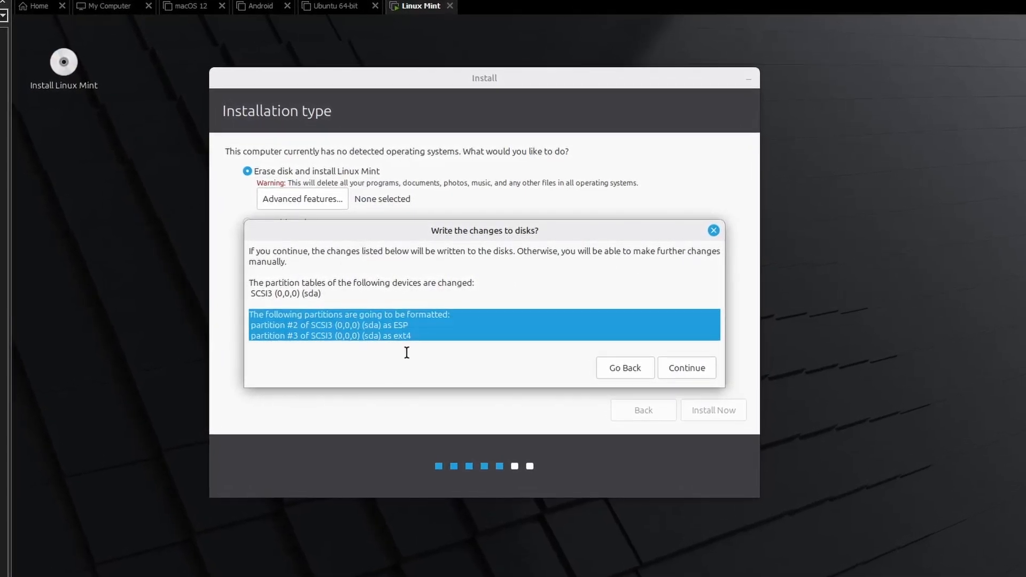
click(503, 290)
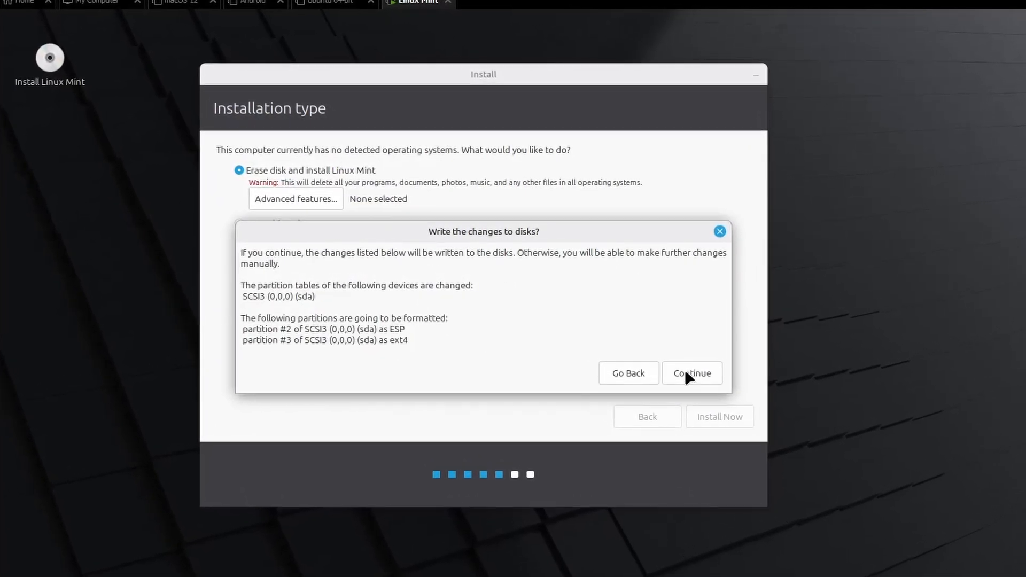
click(686, 371)
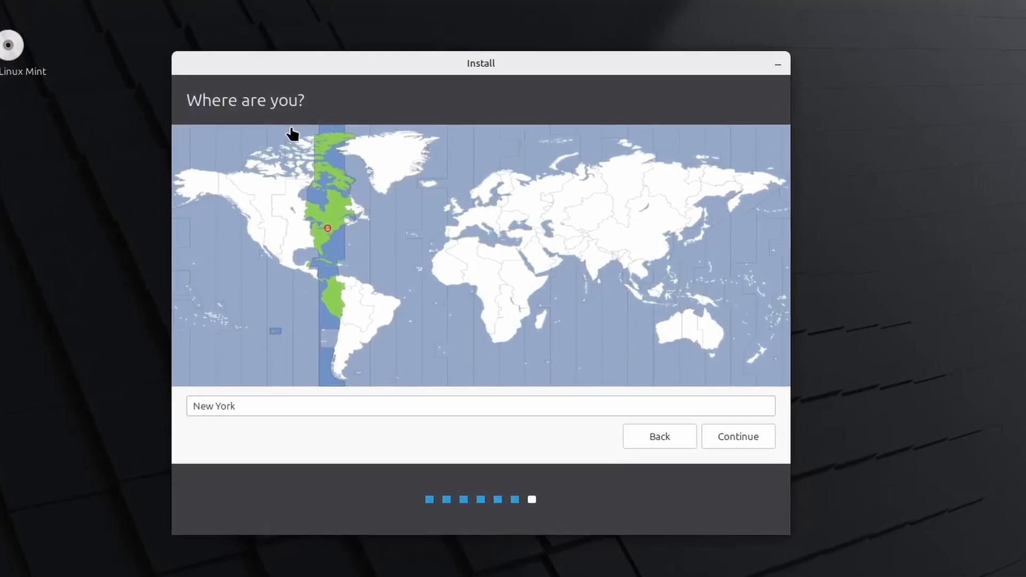
Accept New York as the location and enter the user's full name for the account
click(761, 441)
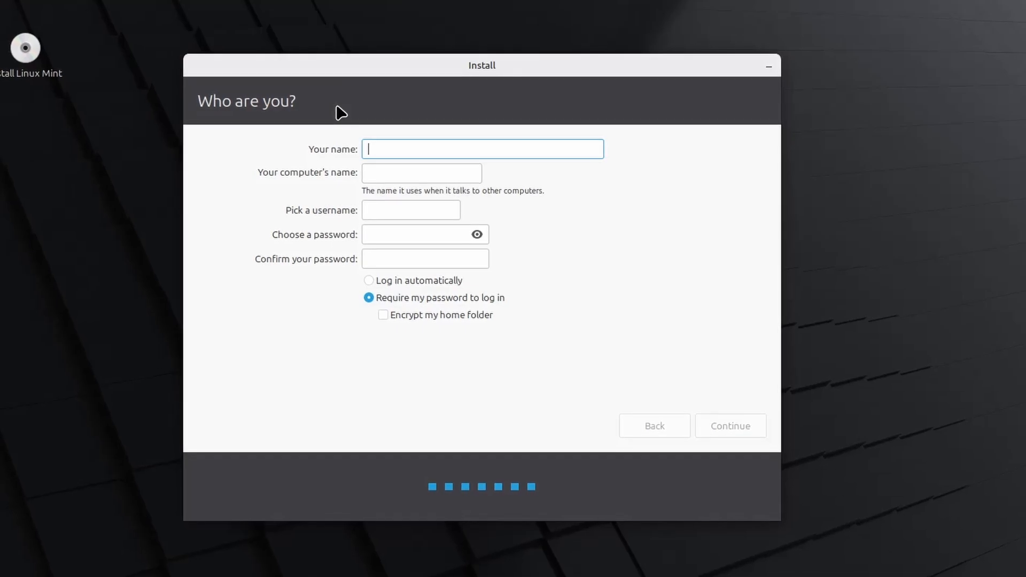
text(nikol)
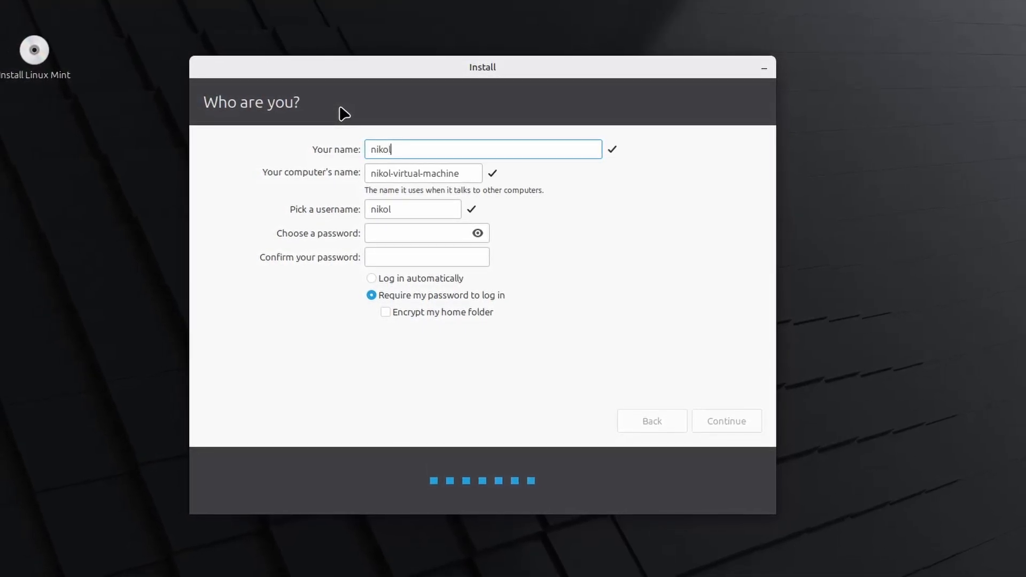
key(BackSpace)
key(BackSpace)
key(BackSpace)
key(BackSpace)
key(BackSpace)
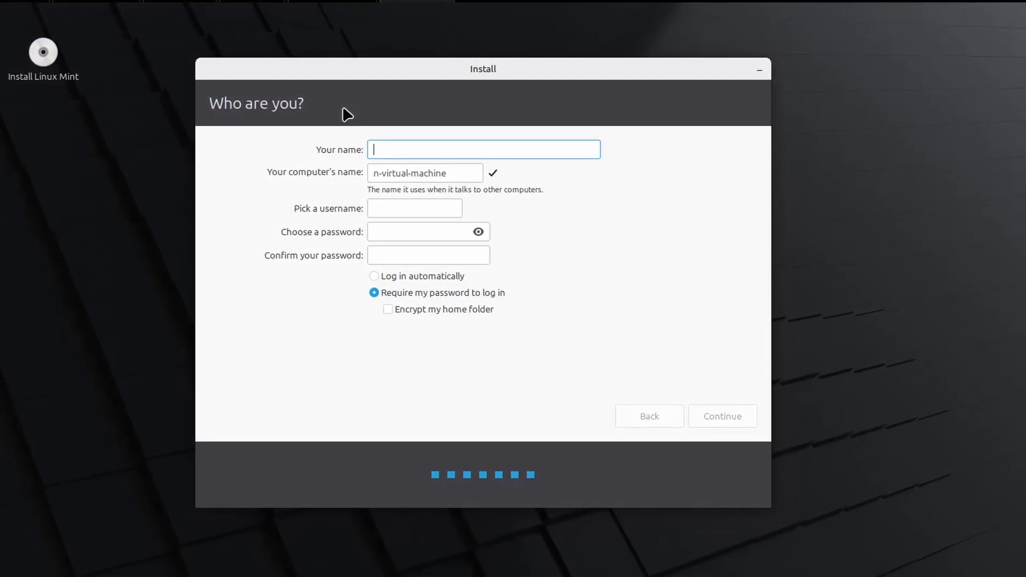
text(Nikolai Malabed)
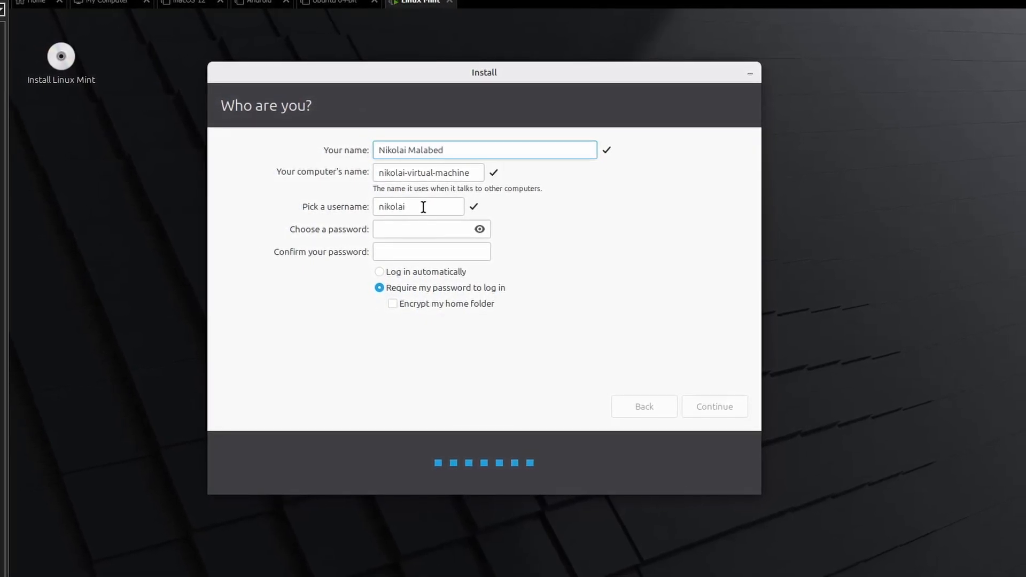
Enter and confirm the account password, keep it required for login, and start the installation
click(405, 229)
text(•)
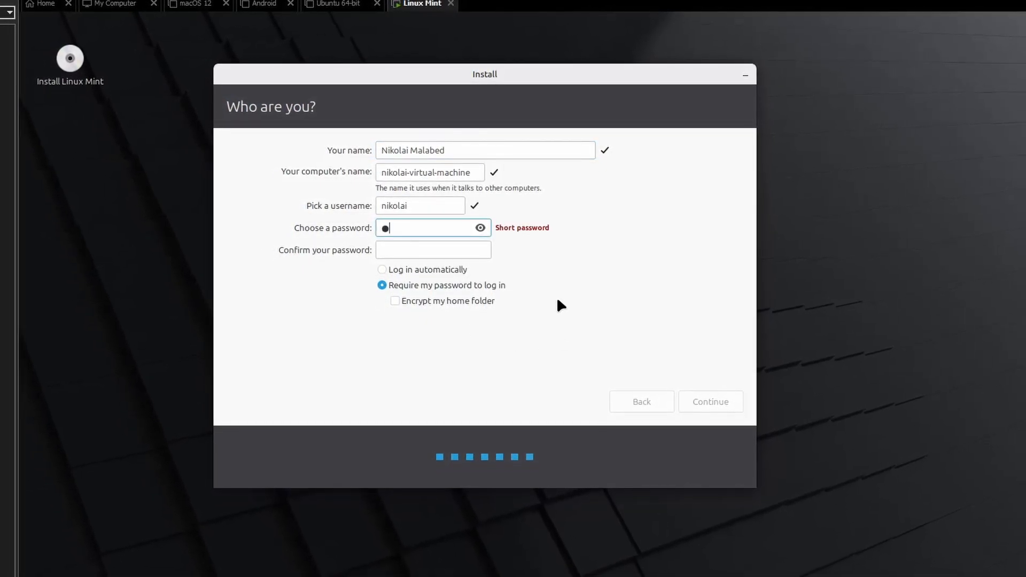
key(BackSpace)
text(••)
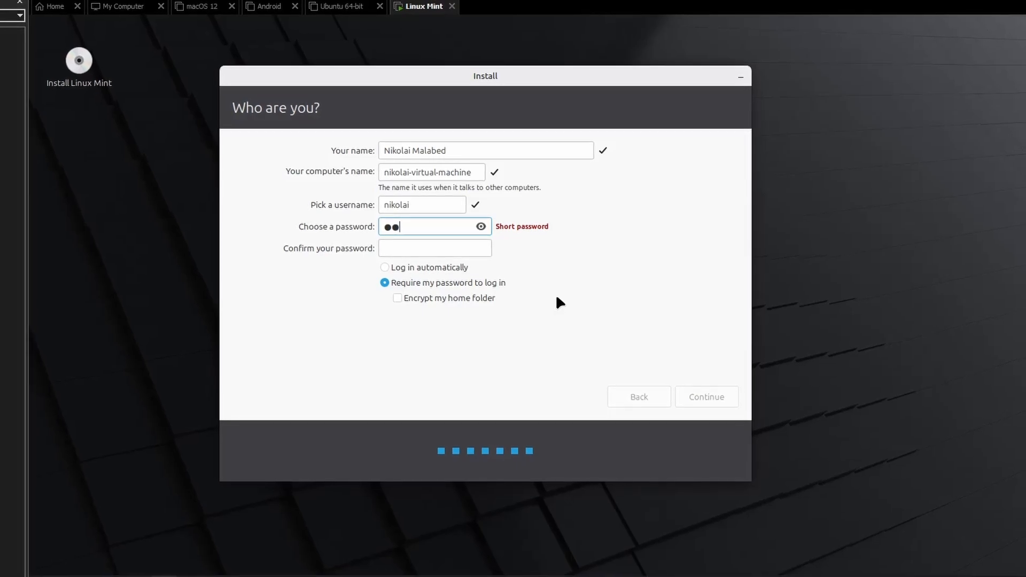
click(448, 247)
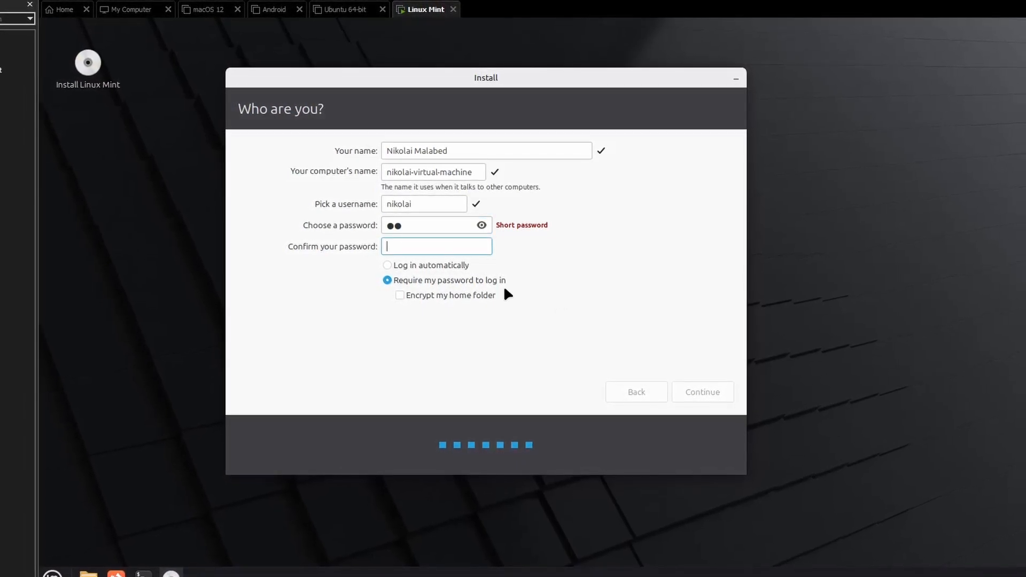
text(••)
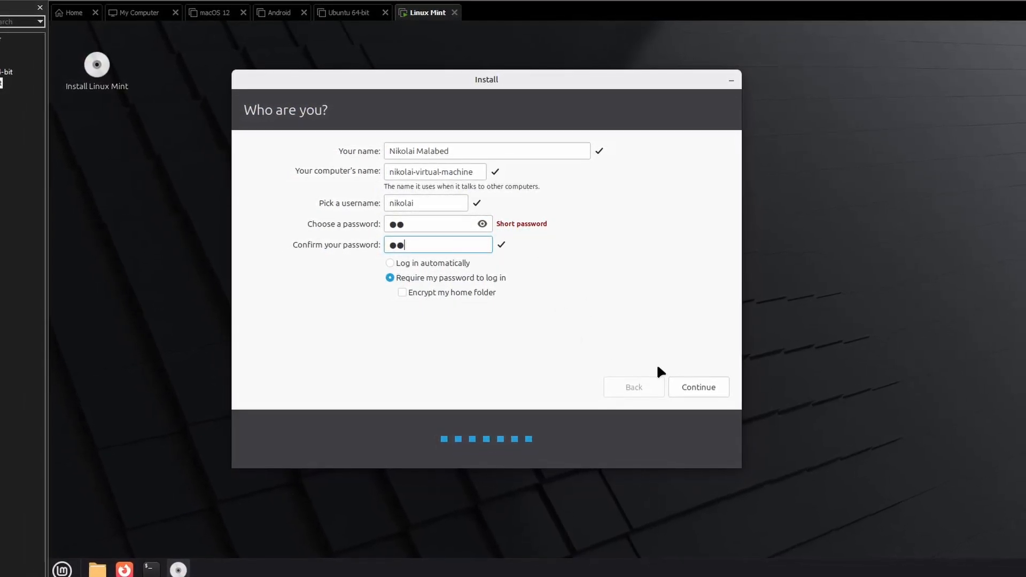
click(689, 387)
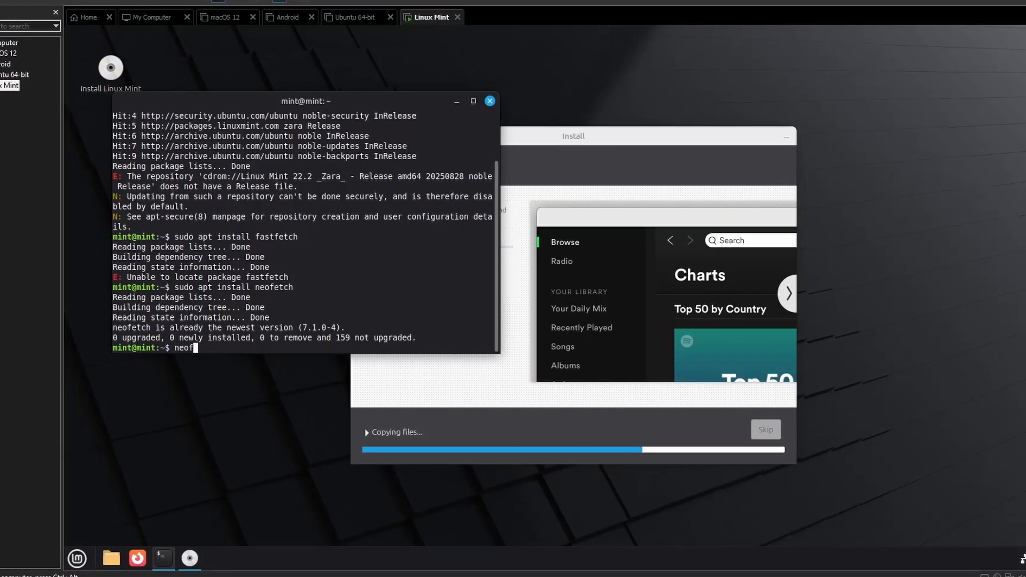
Run neofetch in the live session's terminal to view the system details and close the Firefox window
text(neofetch)
key(Return)
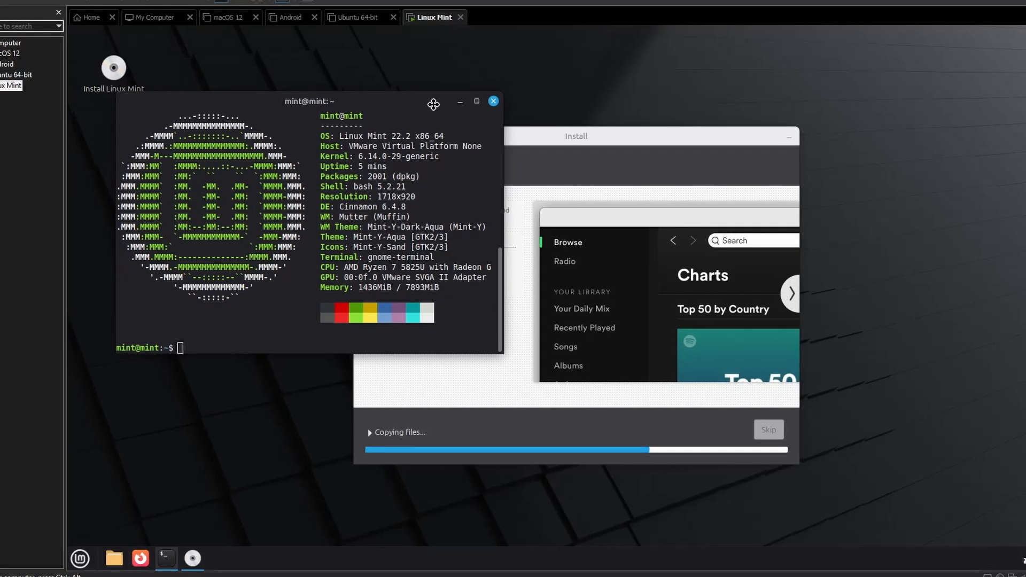
drag(374, 101, 402, 170)
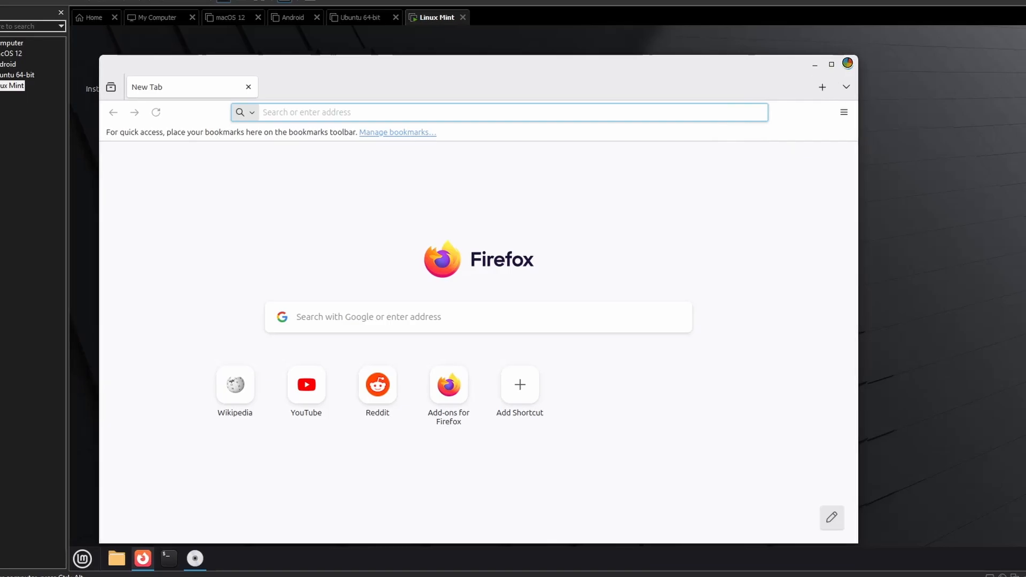
click(848, 64)
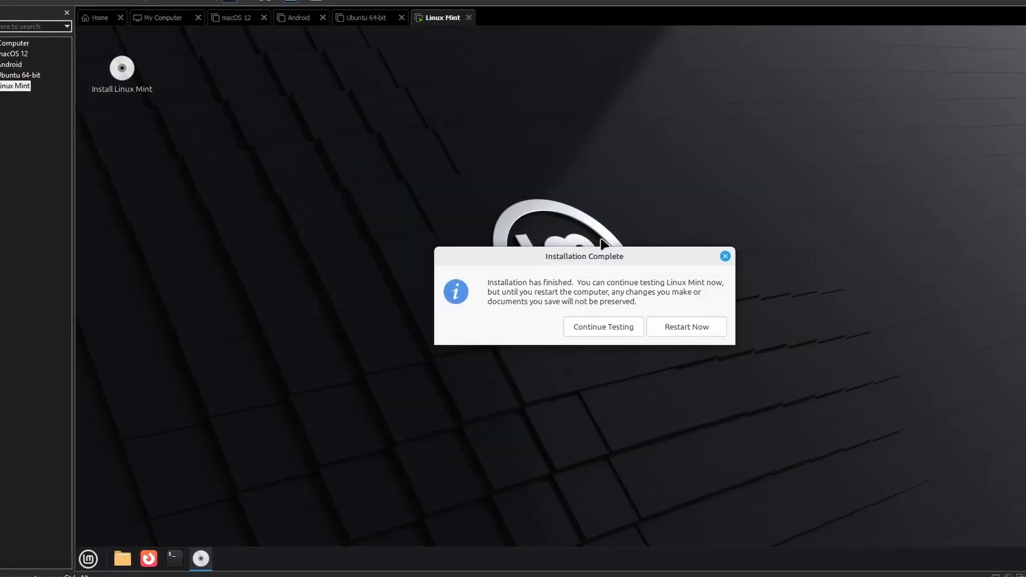
Restart the virtual machine into the installed Linux Mint system
drag(566, 284, 711, 313)
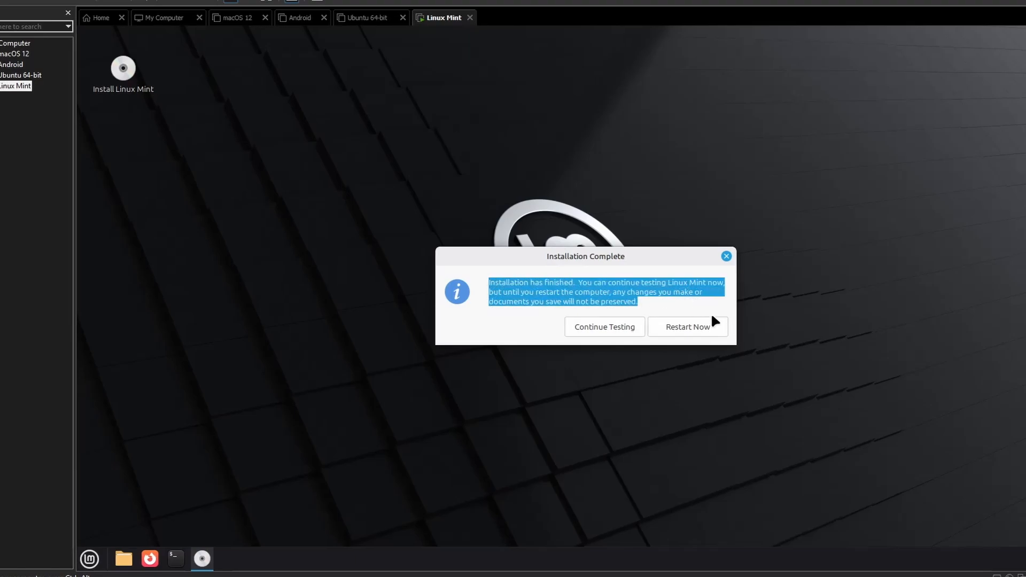
click(711, 323)
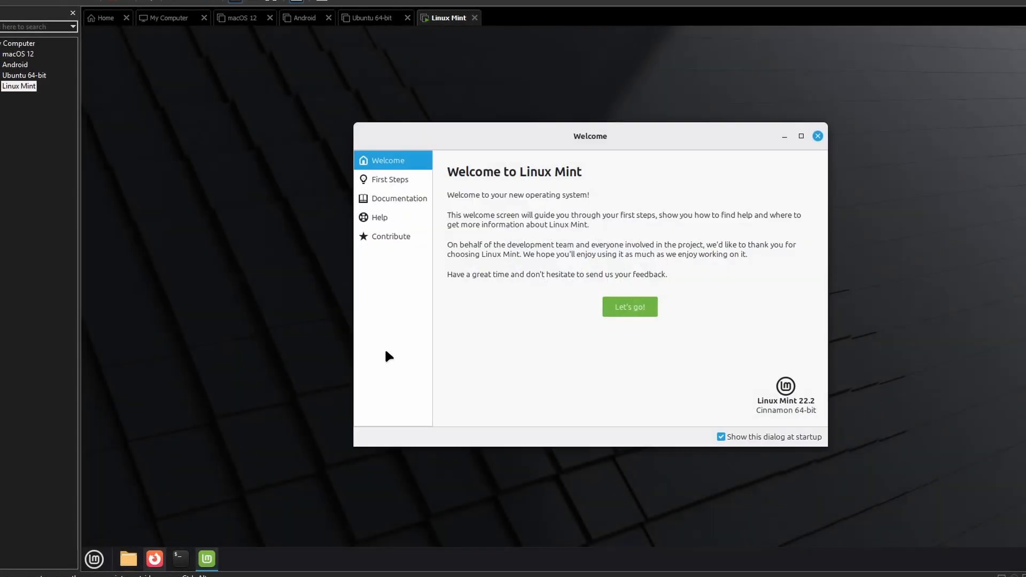
Look through the Welcome window's First Steps, Documentation and Contribute sections and close the window
click(374, 171)
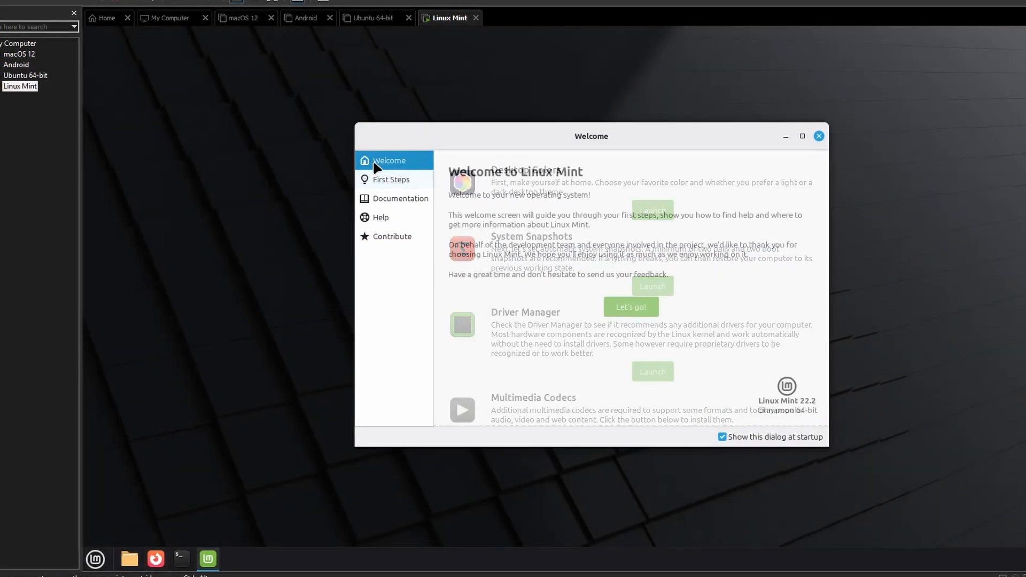
click(401, 199)
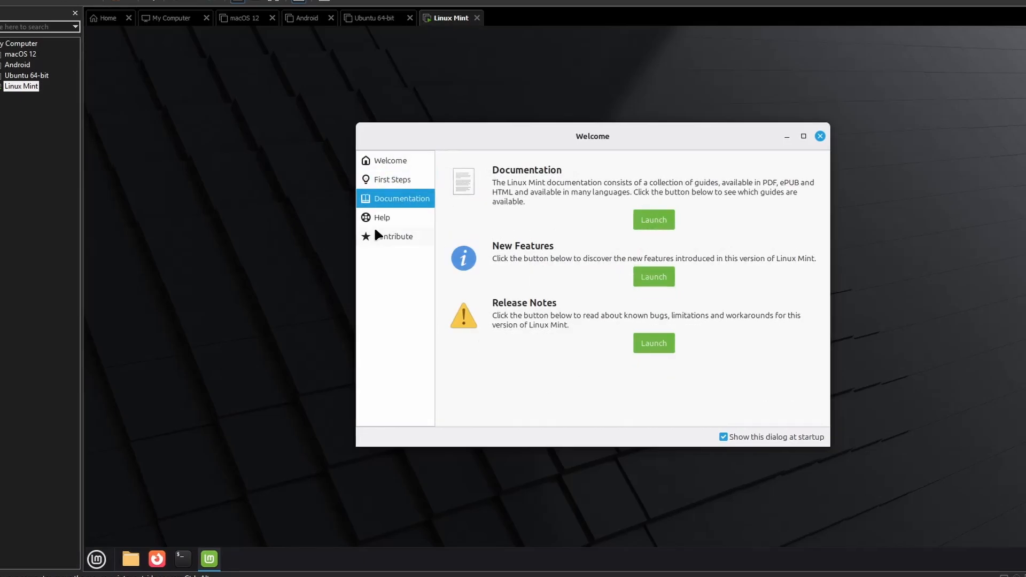
click(390, 236)
click(820, 137)
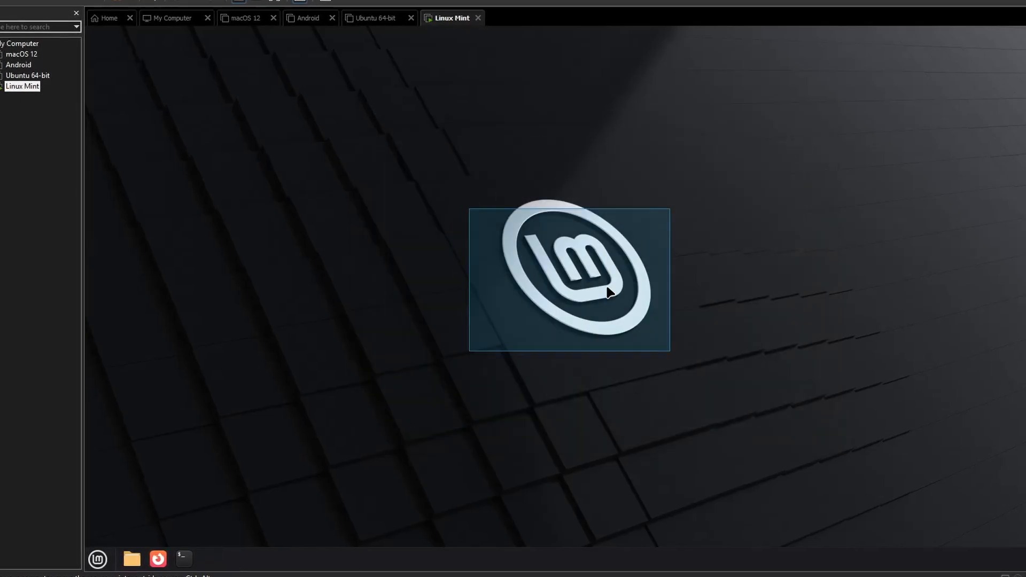
drag(607, 288, 670, 351)
key(super)
key(super)
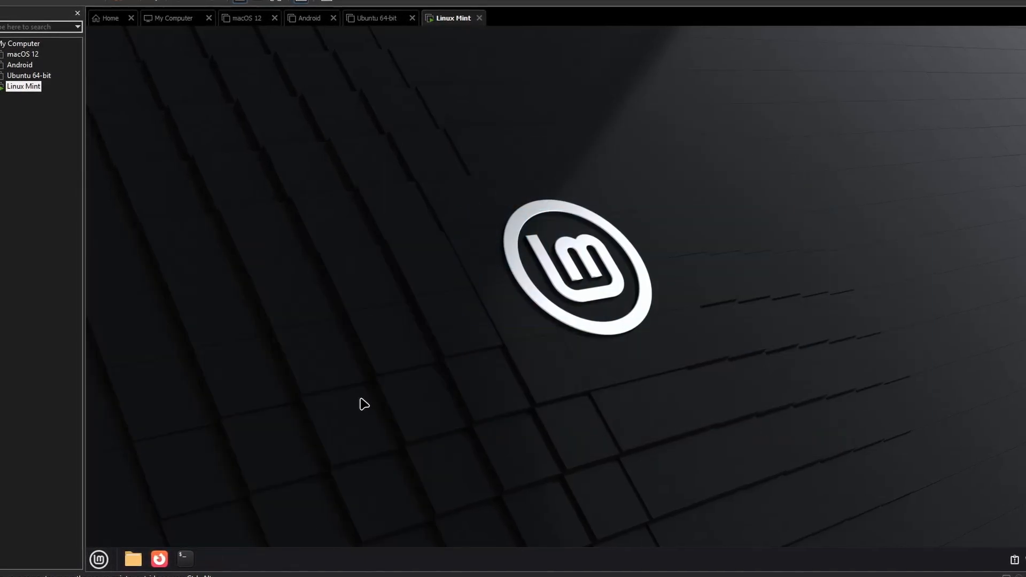
Open a terminal in the installed system and run sudo apt update && sudo apt upgrade
click(201, 560)
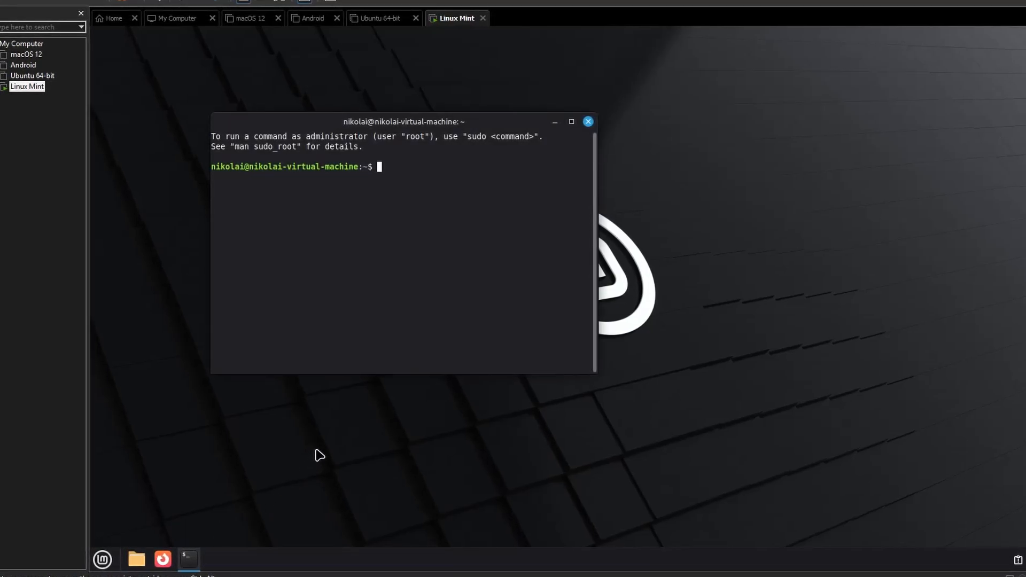
text(sudo ap)
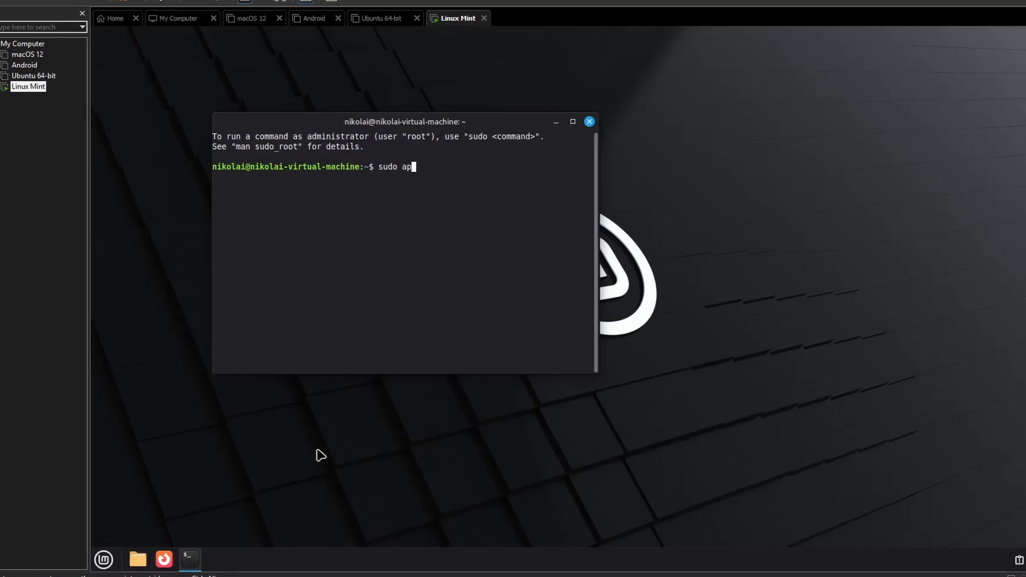
text(t update )
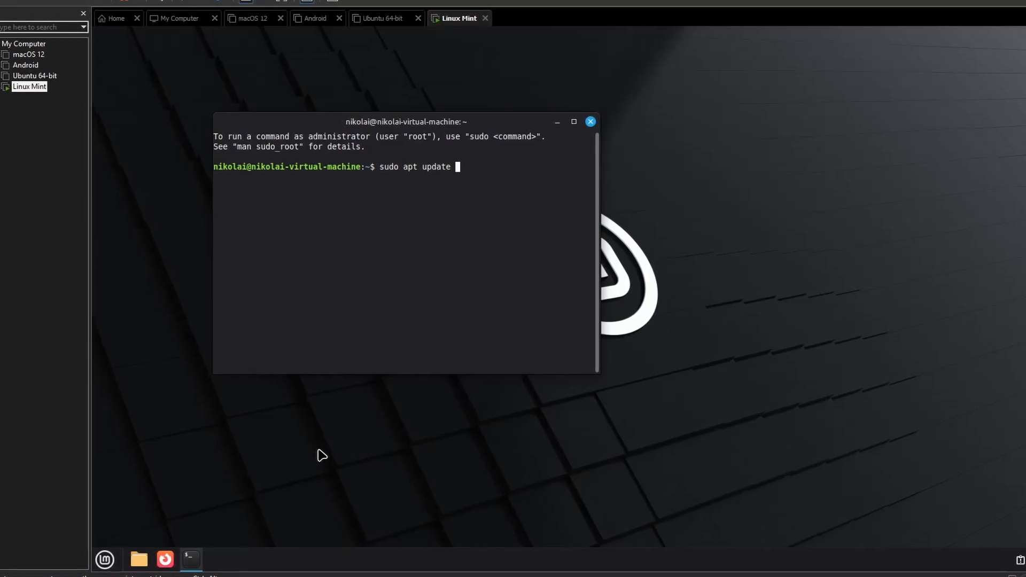
text(**)
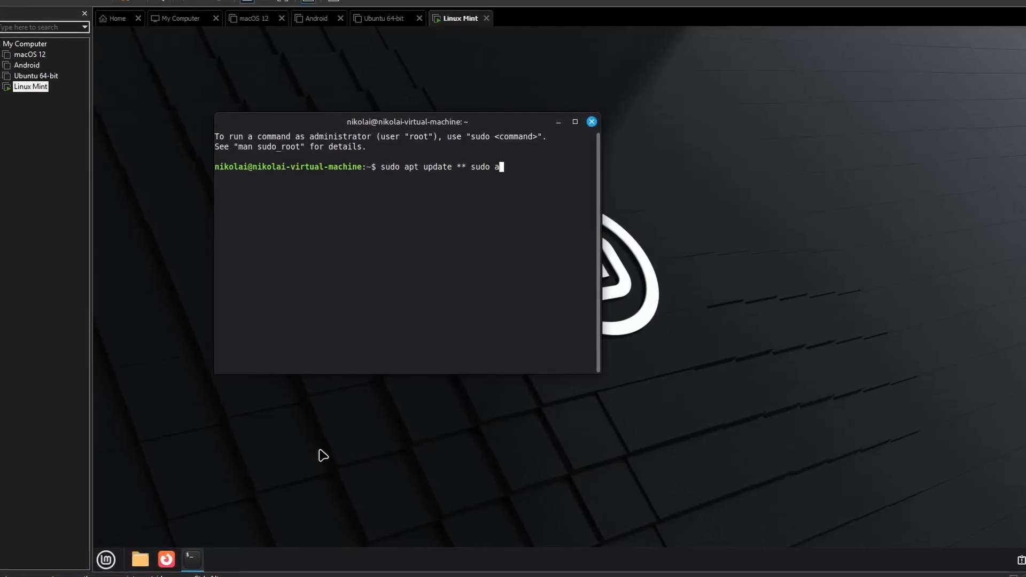
key(BackSpace)
key(BackSpace)
key(BackSpace)
key(BackSpace)
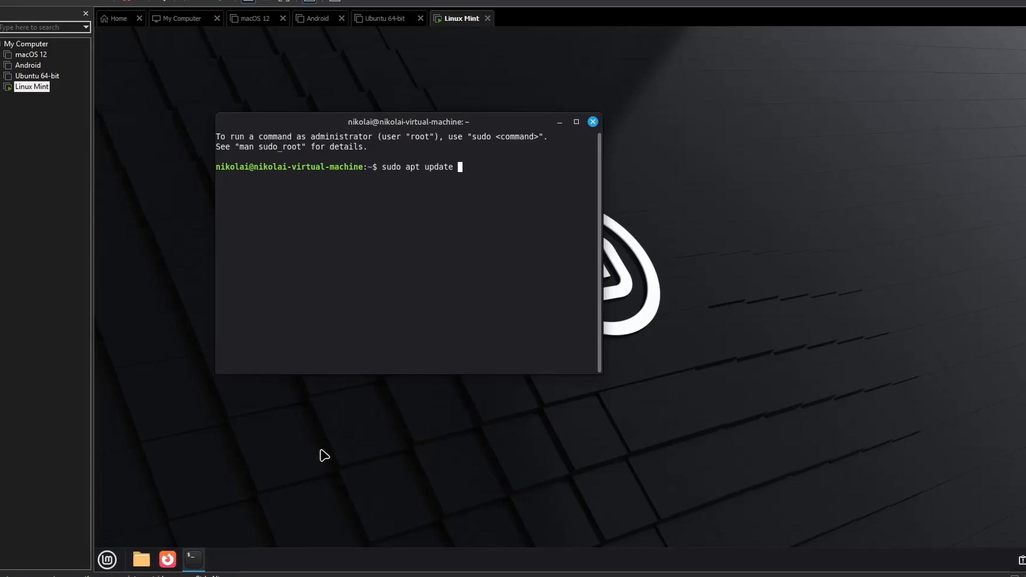
text(&& sud)
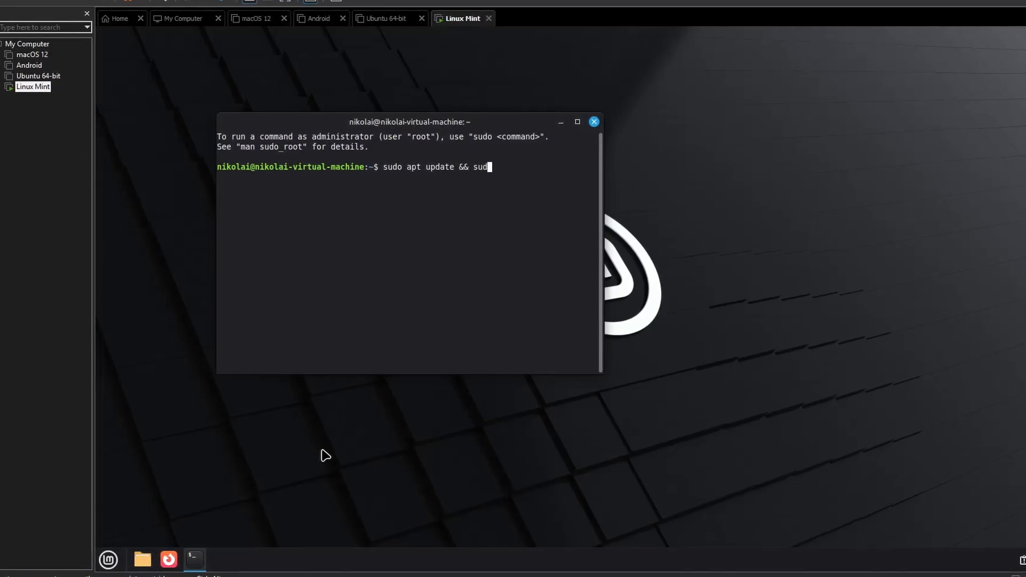
text(o apt upgra)
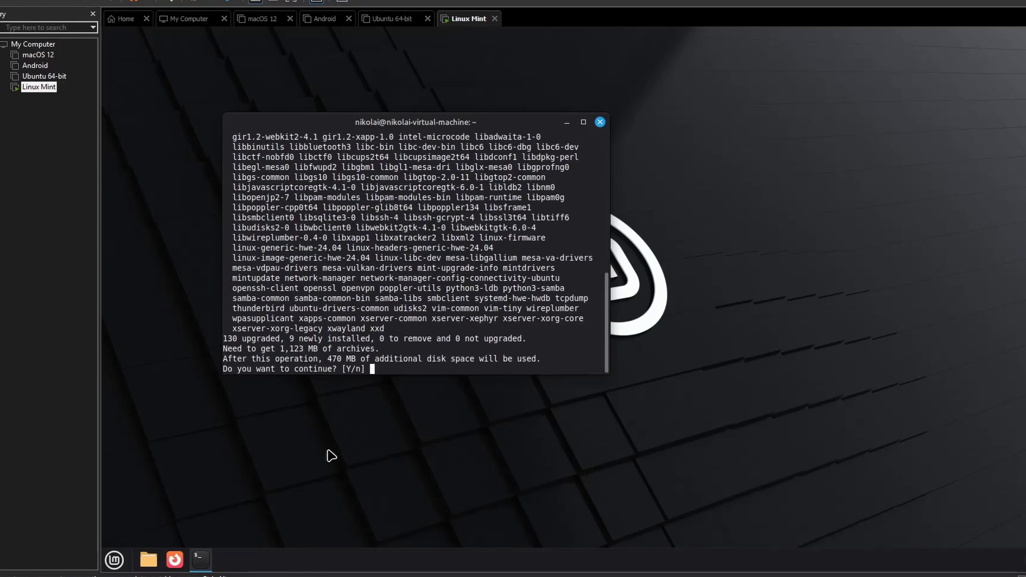
Accept the package upgrade and maximize the terminal window
key(Return)
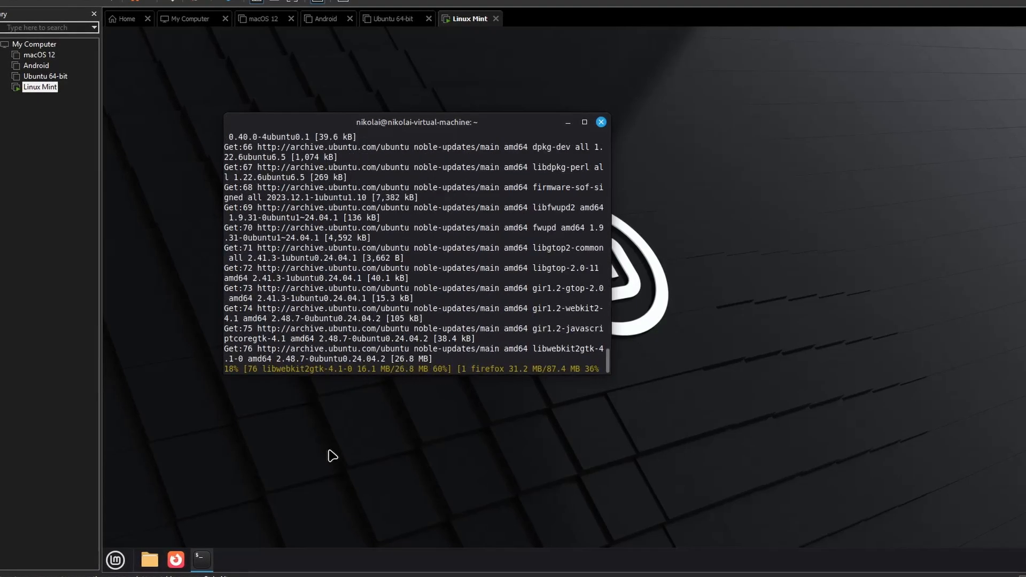
drag(570, 124, 628, 248)
click(642, 246)
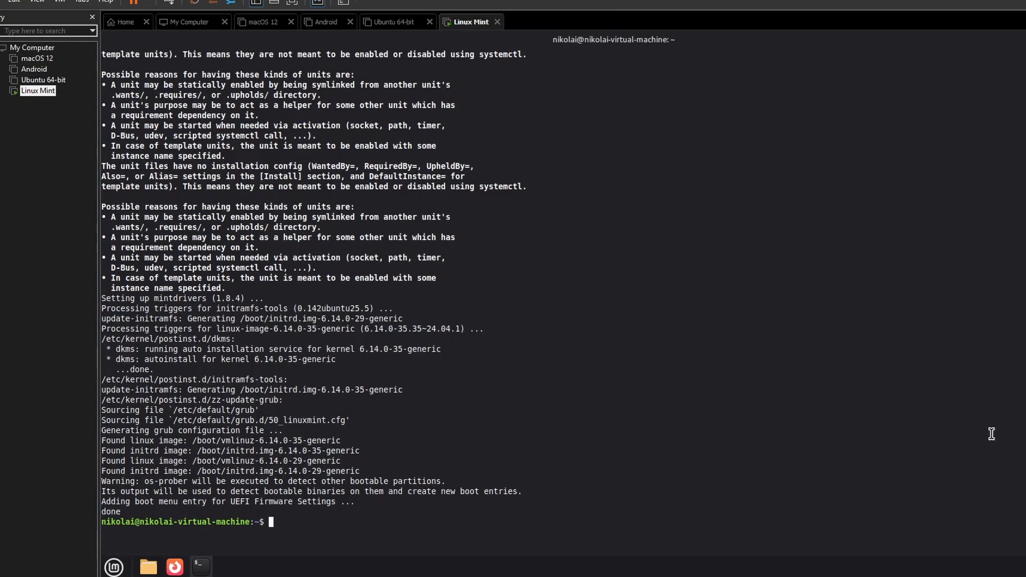
Reboot the system with sudo reboot and log back in with the account password
text(sudo )
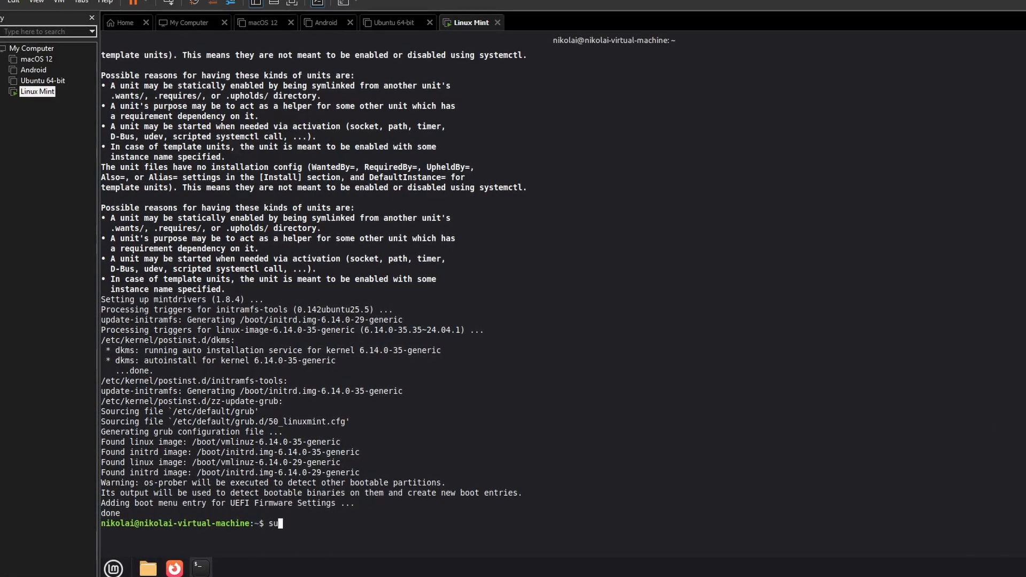
text(rebo)
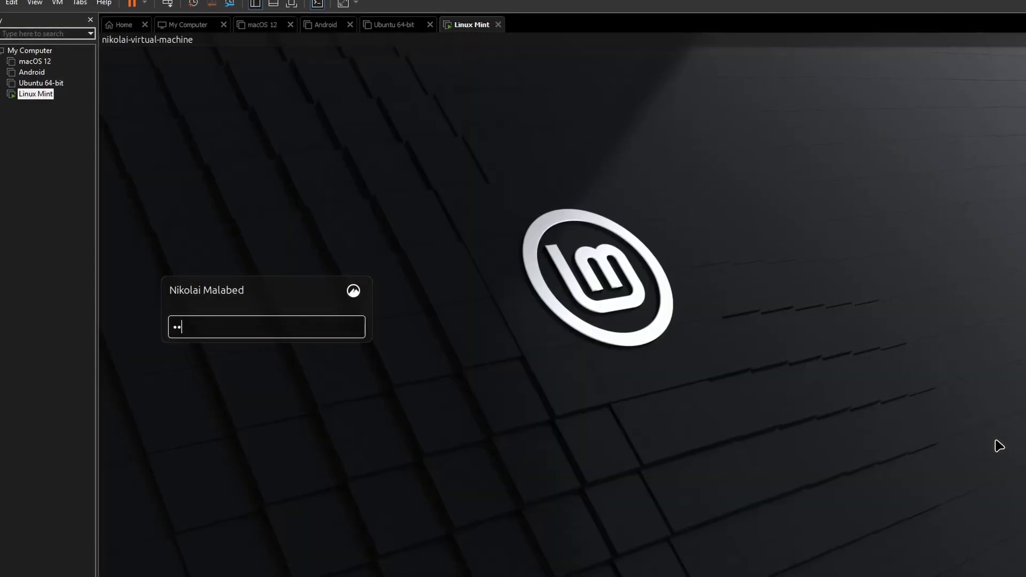
key(Return)
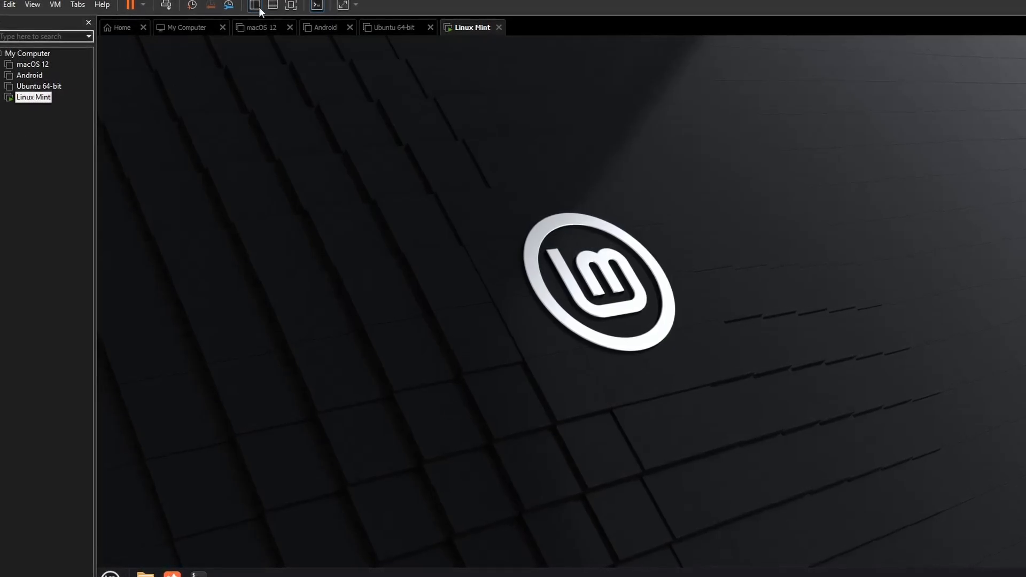
Switch the virtual machine to full screen and check the Linux Mint application menu, leaving it closed
click(291, 6)
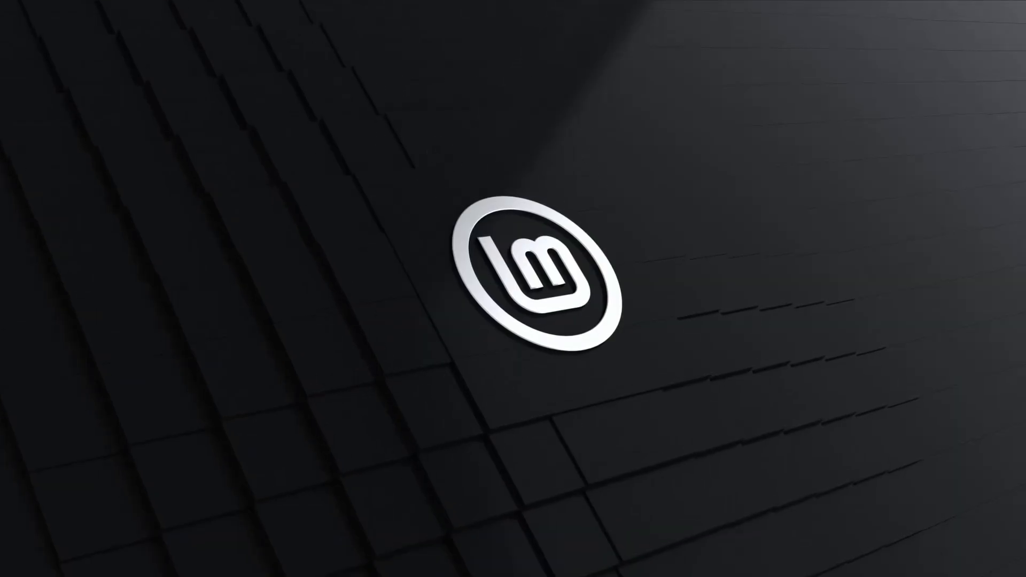
key(super)
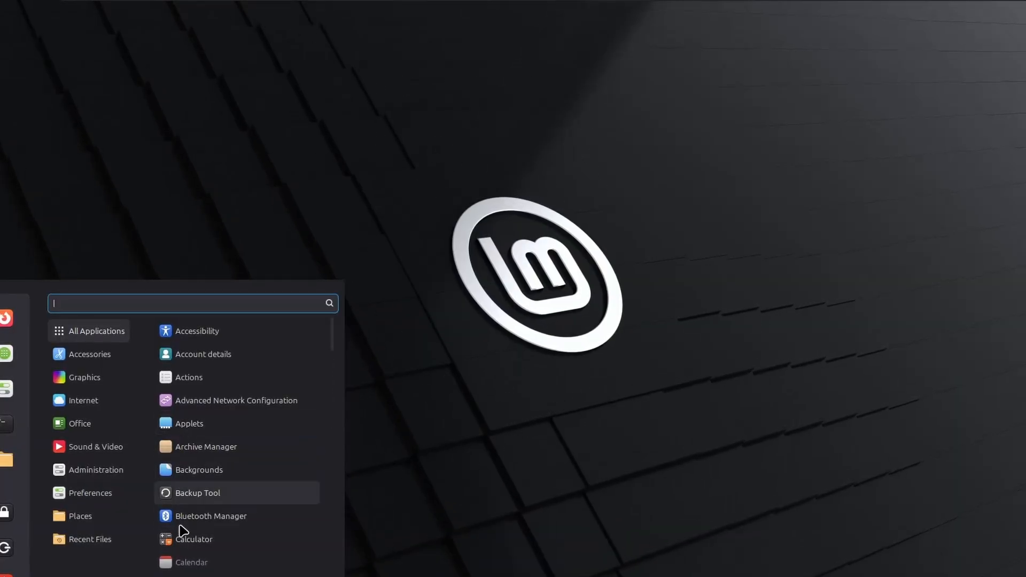
key(super)
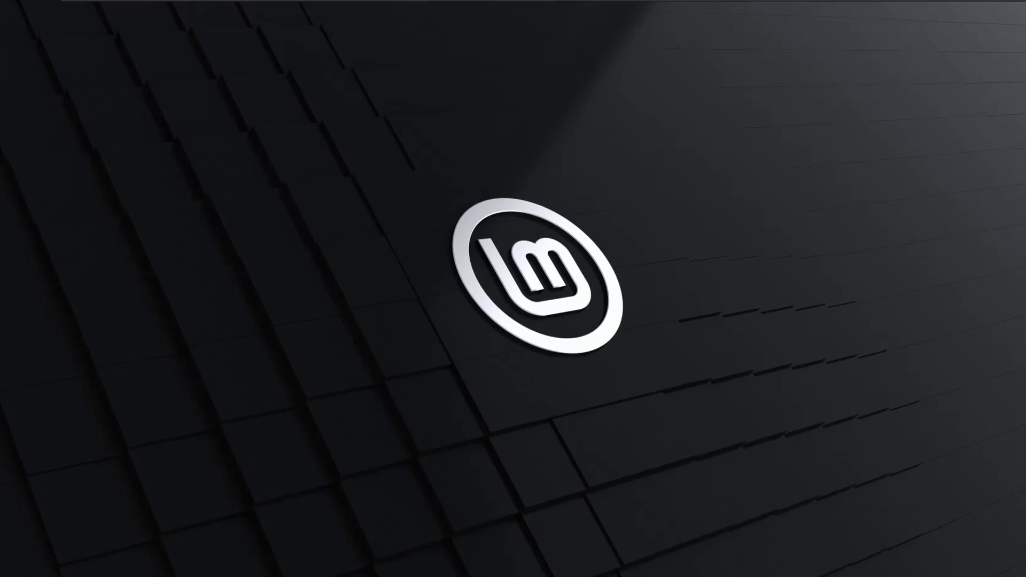
Run sudo apt install neofetch in a new terminal and authenticate with the account password
key(ctrl+alt+t)
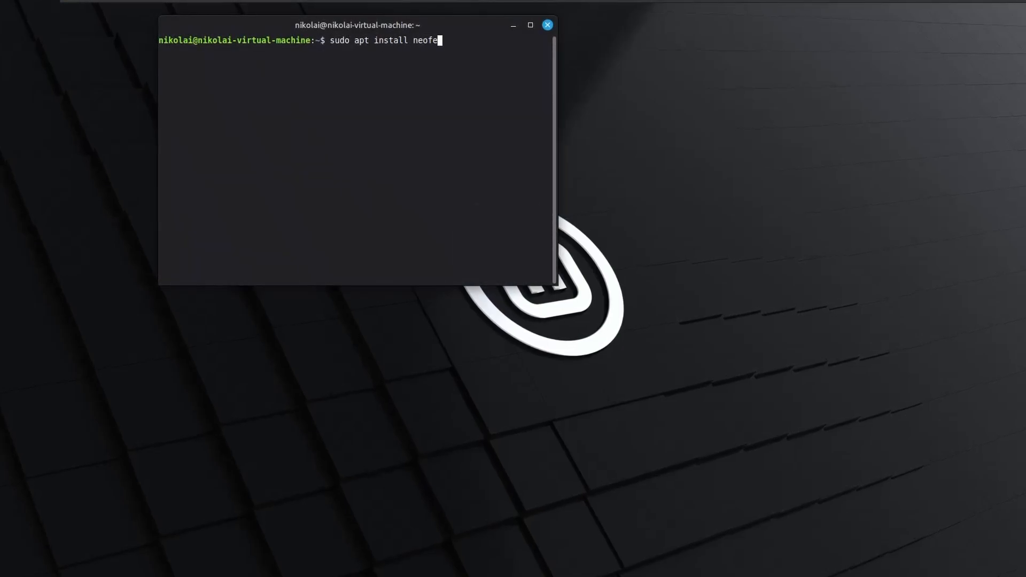
key(Return)
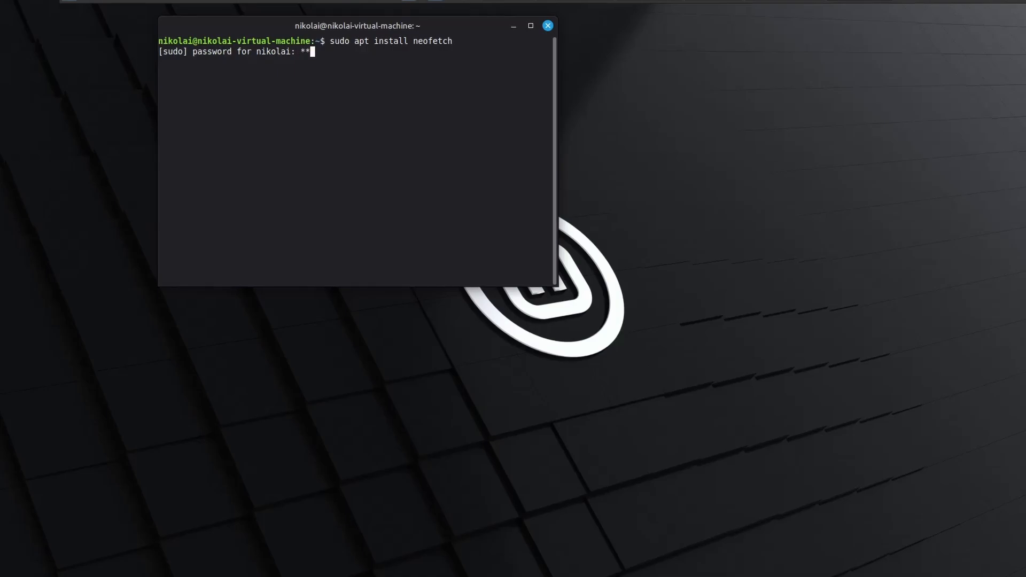
key(Return)
Move the terminal window to the lower middle of the desktop and run neofetch to view the system details
drag(369, 27, 570, 292)
text(neofet)
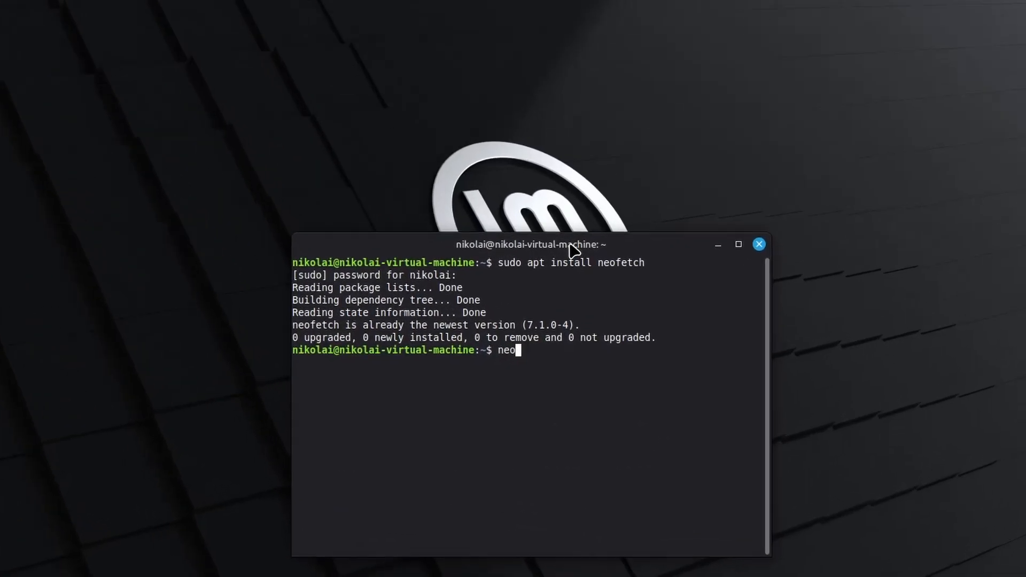
text(ch)
key(Return)
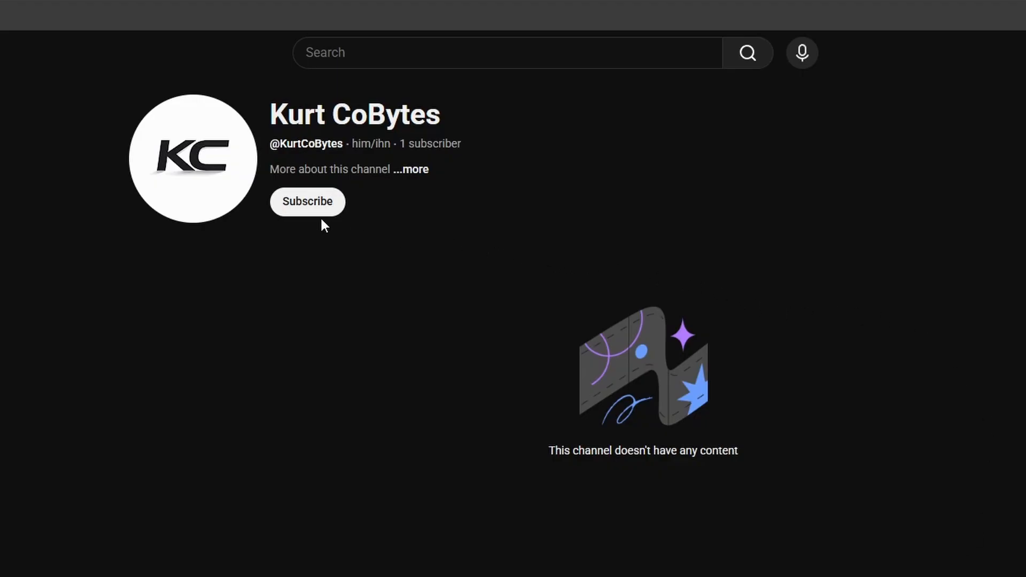
Switch to YouTube and try to subscribe to the Kurt CoBytes channel
click(306, 207)
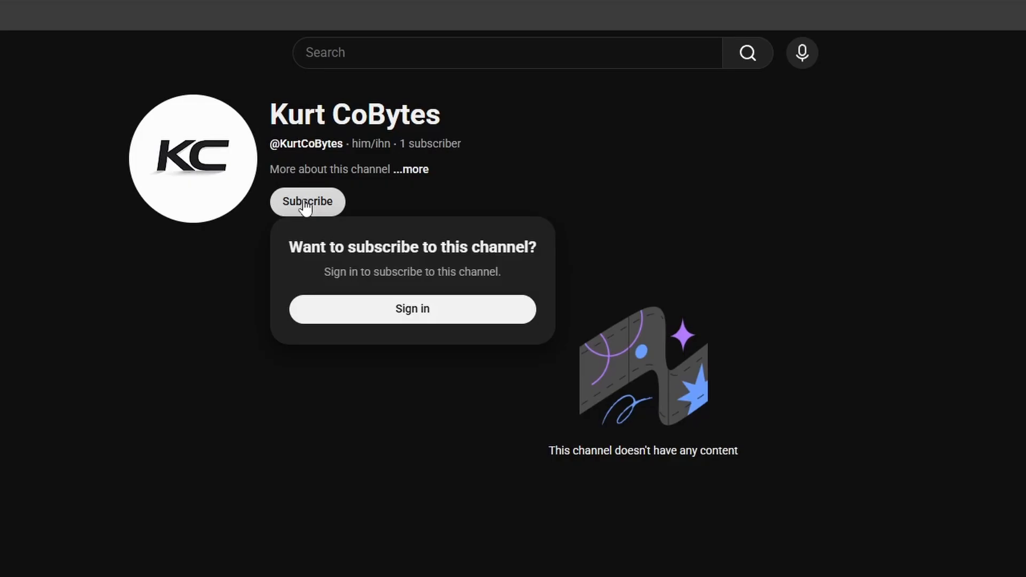